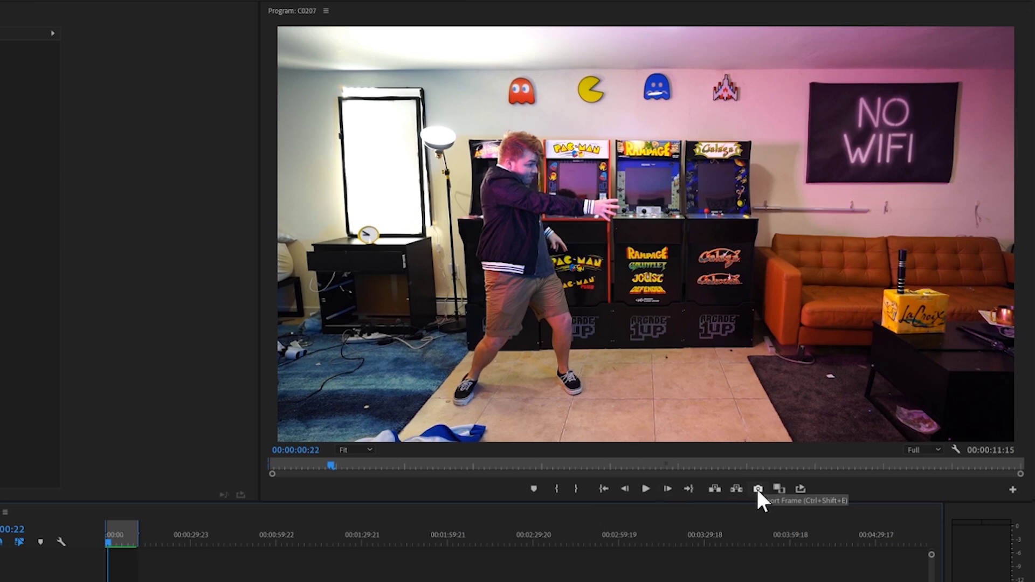
- Export the frame at 00:00:00:22 as a JPEG still named lightsaber, imported into the project
left_click(759, 489)
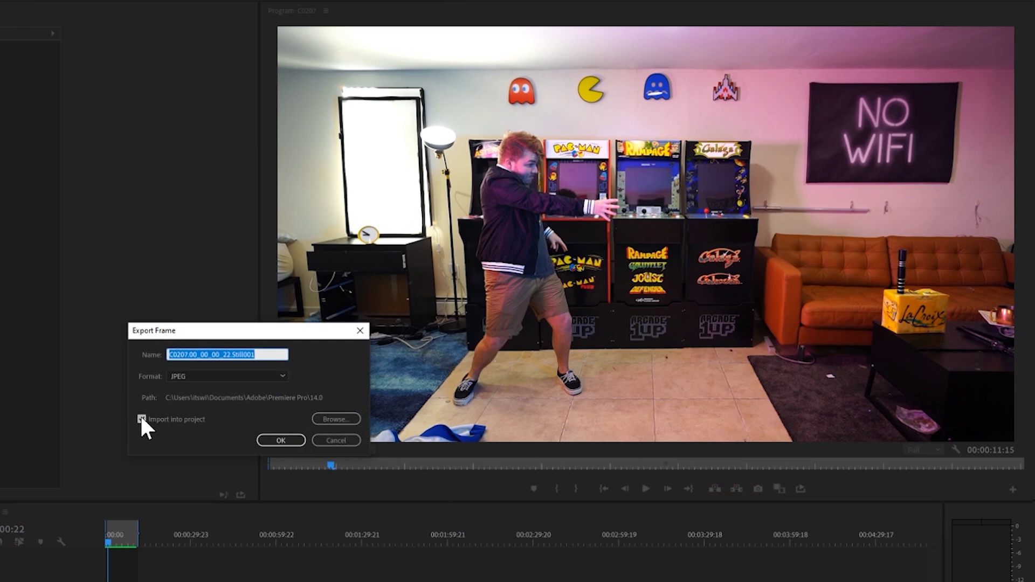
type("lightsaber")
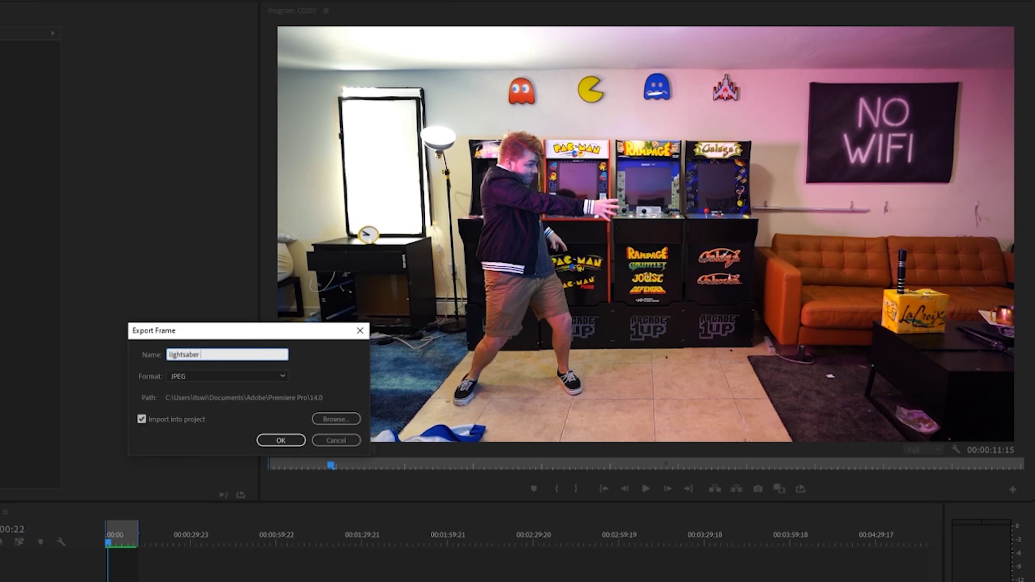
left_click(294, 439)
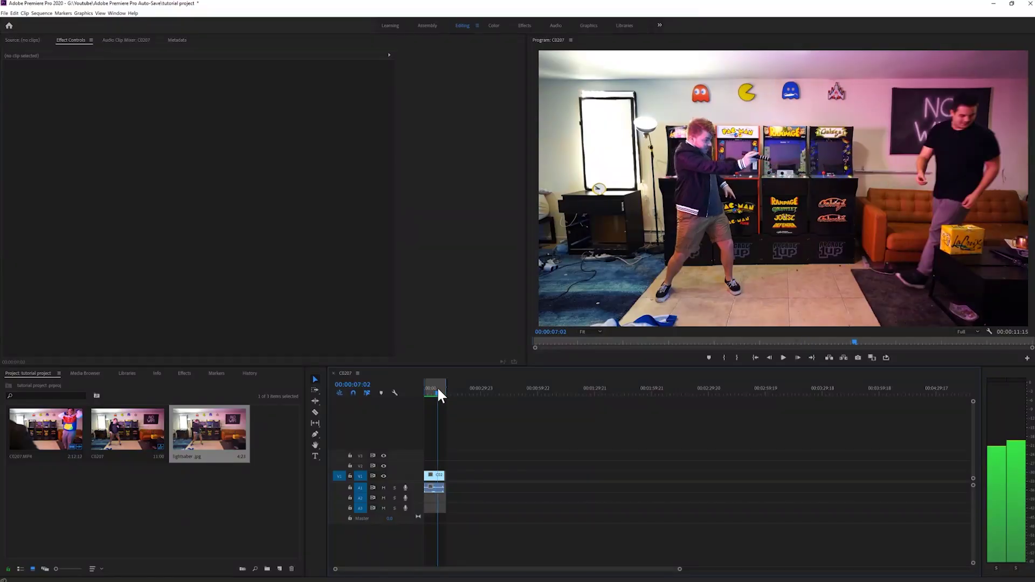
- Export the frame at 00:00:09:00, with the man holding the hilt, as a still named salte
left_click_drag(438, 390, 441, 390)
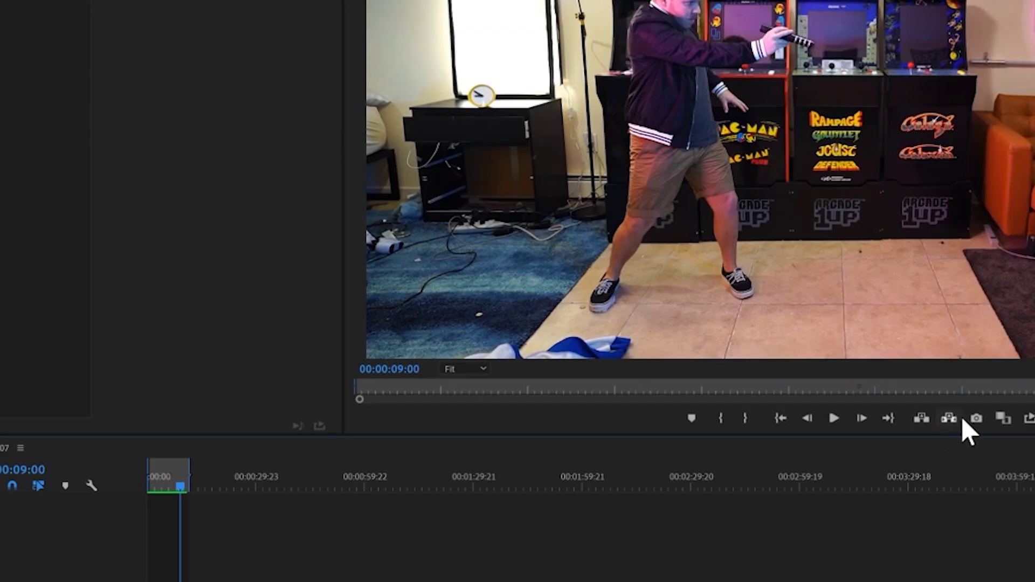
left_click(857, 358)
type("s")
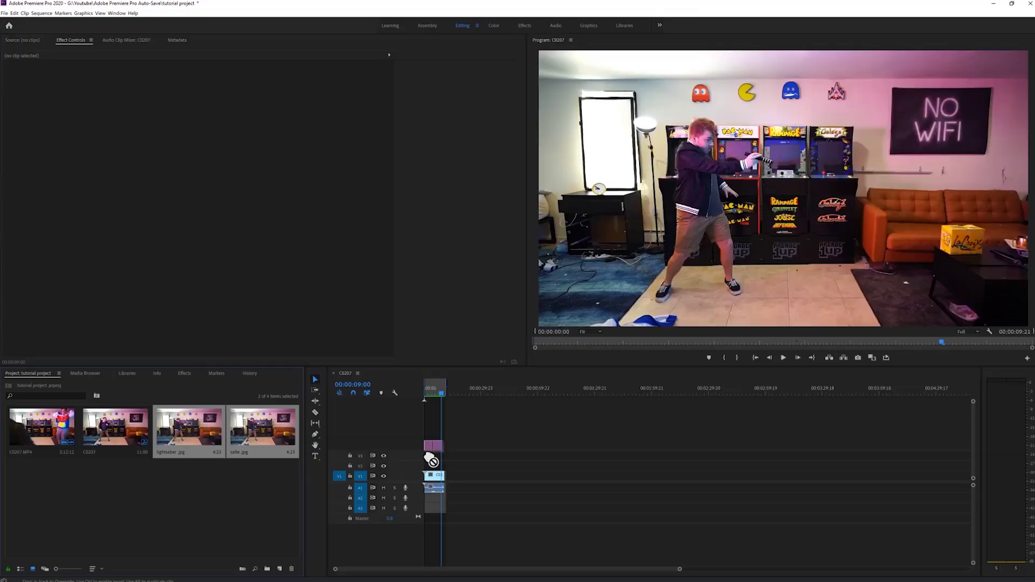
- Place both stills on the video track above the C0207 clip and replace all the clips with a linked After Effects composition
left_click_drag(427, 458, 435, 462)
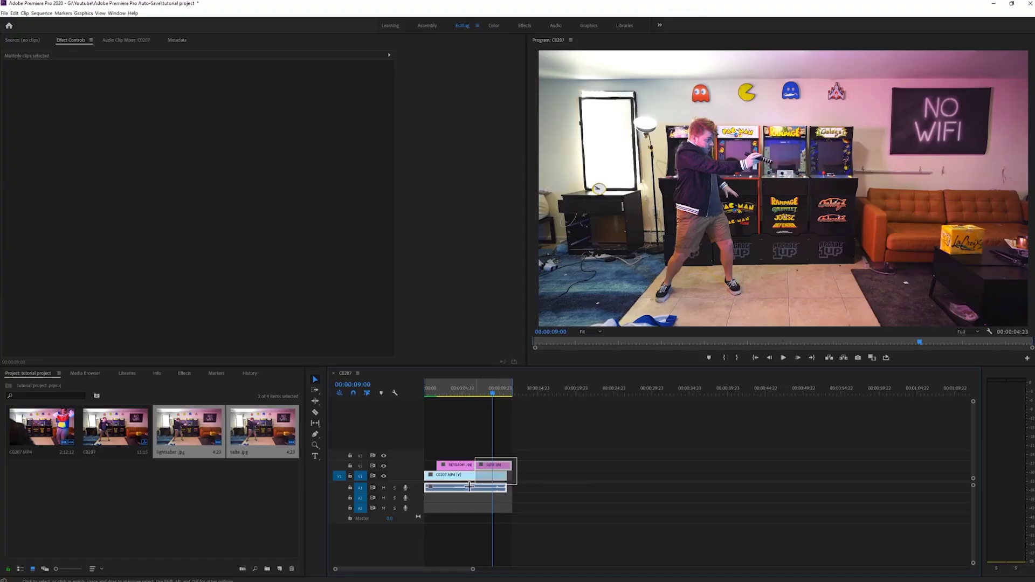
right_click(469, 475)
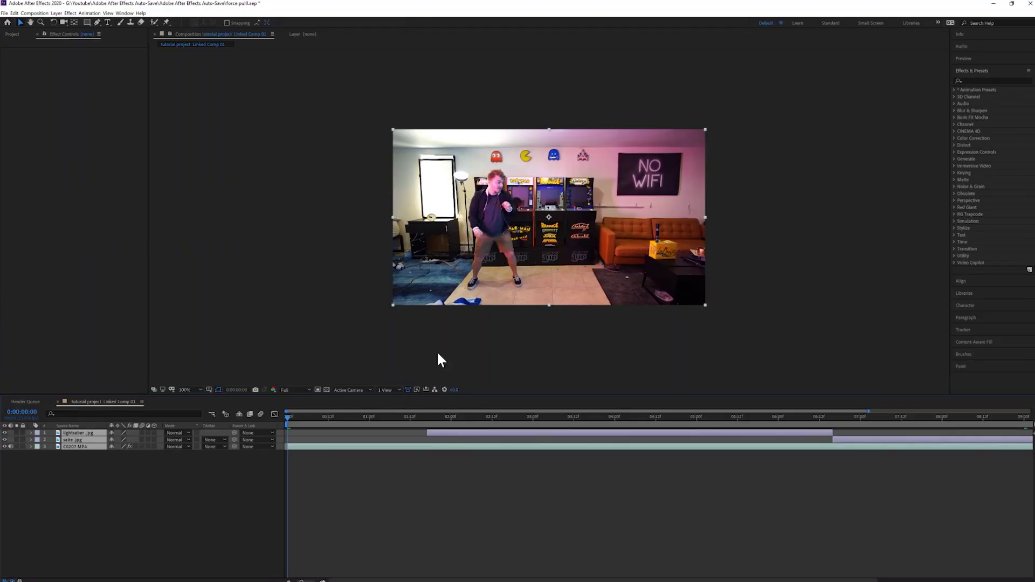
- Shift the lightsaber still layer so that it starts at 0:00:00:16, when the man's arm is stretched out
left_click_drag(288, 422, 342, 424)
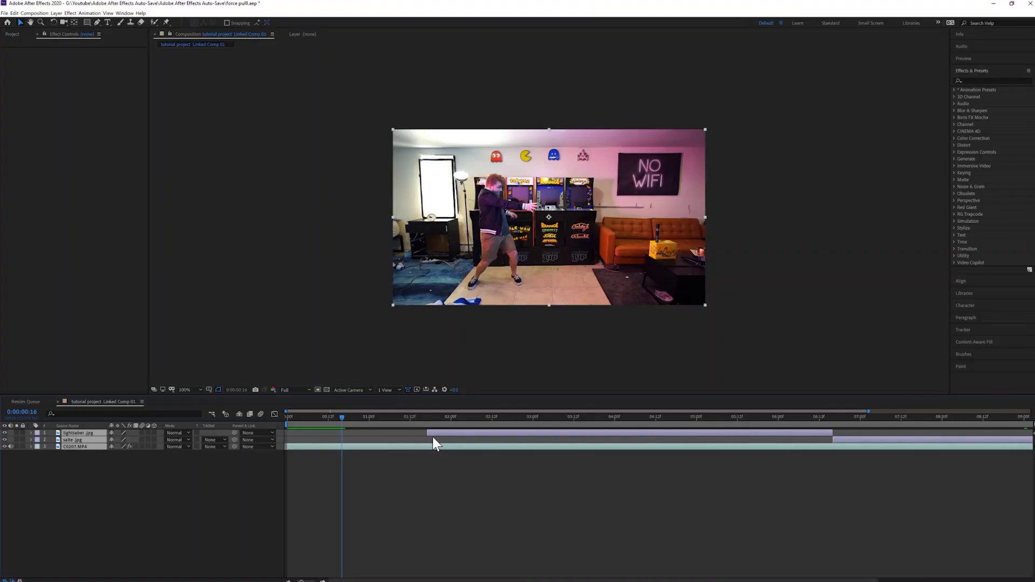
left_click(432, 438)
left_click_drag(432, 435, 350, 433)
- Draw a closed Pen tool mask around the lightsaber hilt standing on the yellow box in the lightsaber layer
key("period")
key("period")
key("period")
key("period")
key("period")
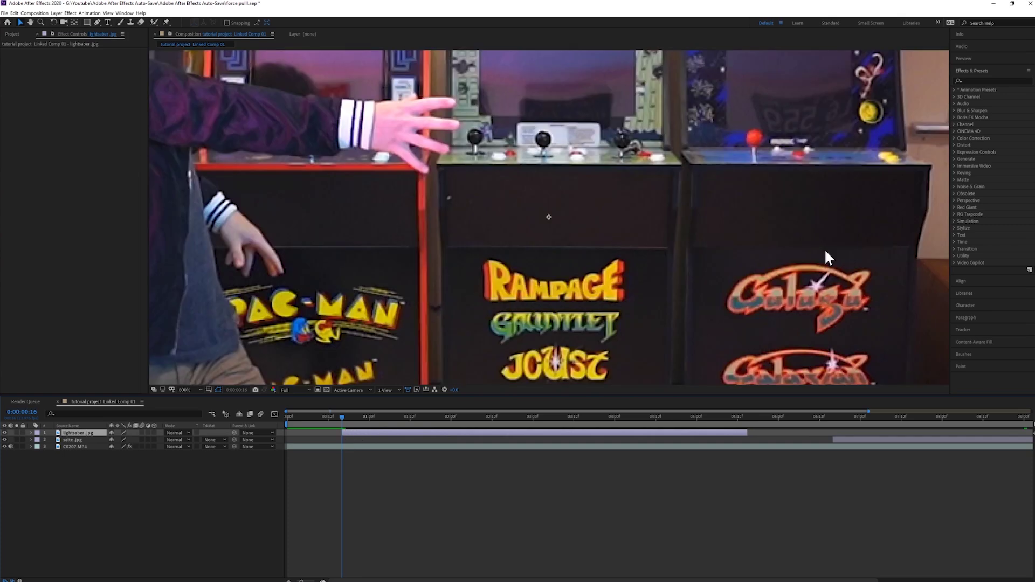
left_click_drag(825, 259, 441, 190)
left_click_drag(777, 205, 505, 166)
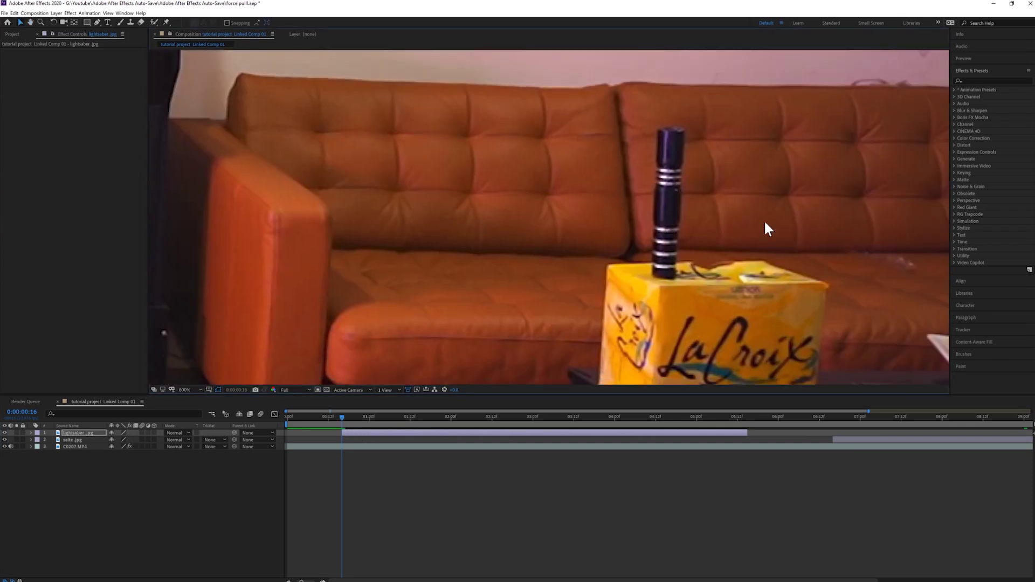
key("period")
left_click_drag(760, 213, 659, 253)
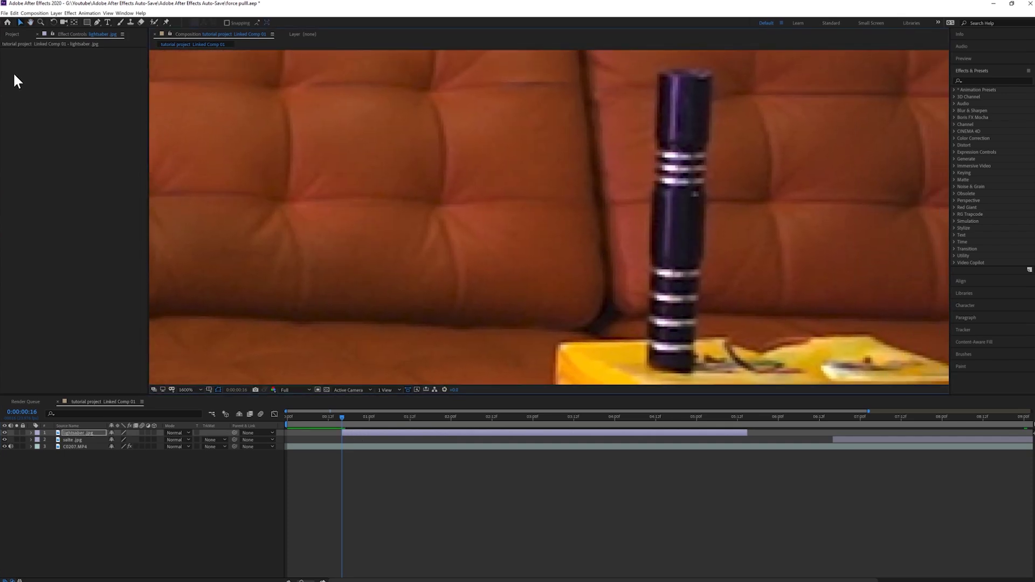
left_click(94, 25)
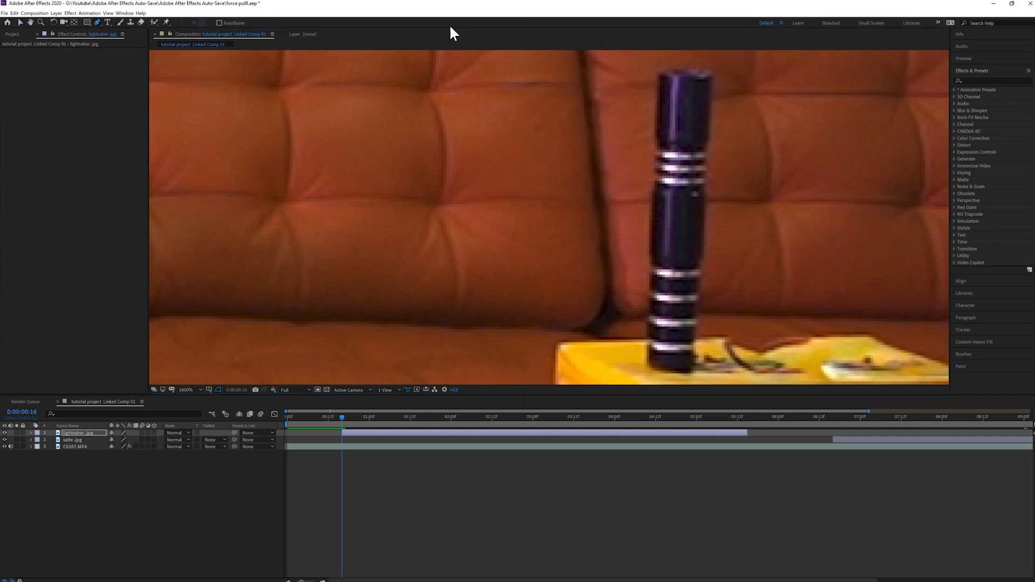
left_click(658, 71)
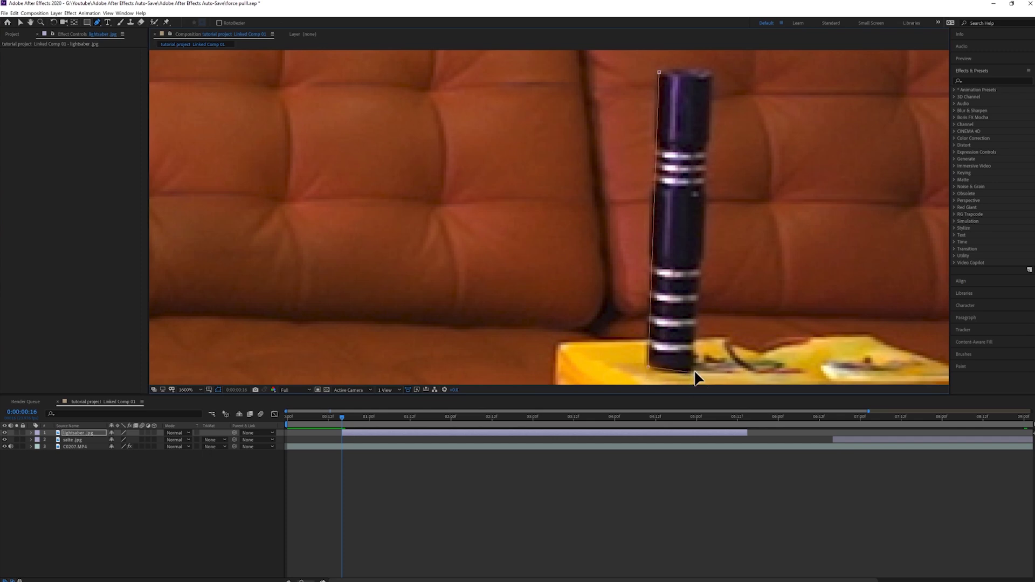
left_click(658, 73)
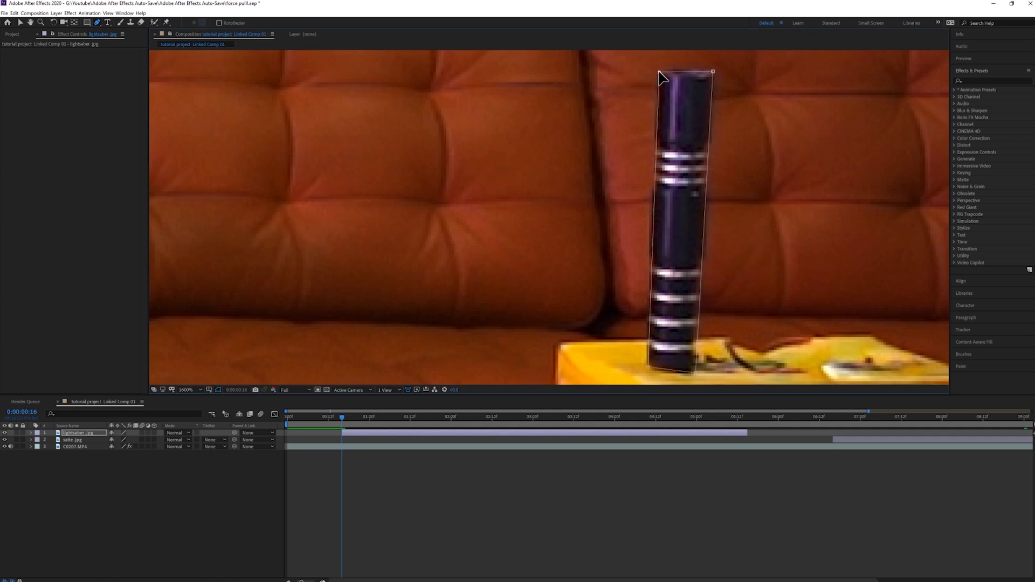
- Solo the lightsaber layer to check the masked hilt on its own, and restore the other layers
left_click(16, 433)
scroll(381, 291, "down", 3)
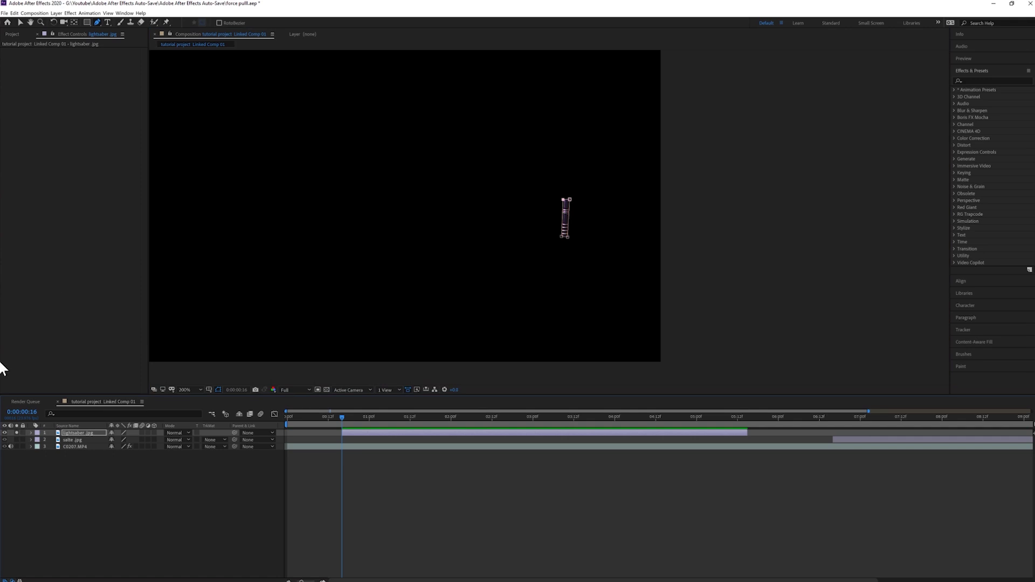
left_click(16, 433)
- Shift the lightsaber layer to start at 0:00:00:15 and set Position, Scale and Rotation keyframes there
left_click(335, 426)
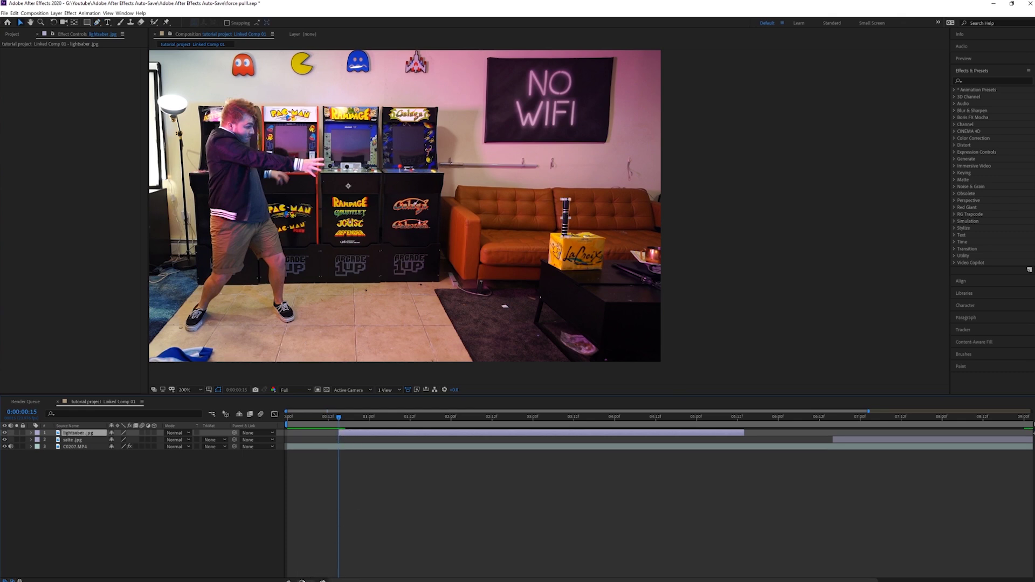
key("equal")
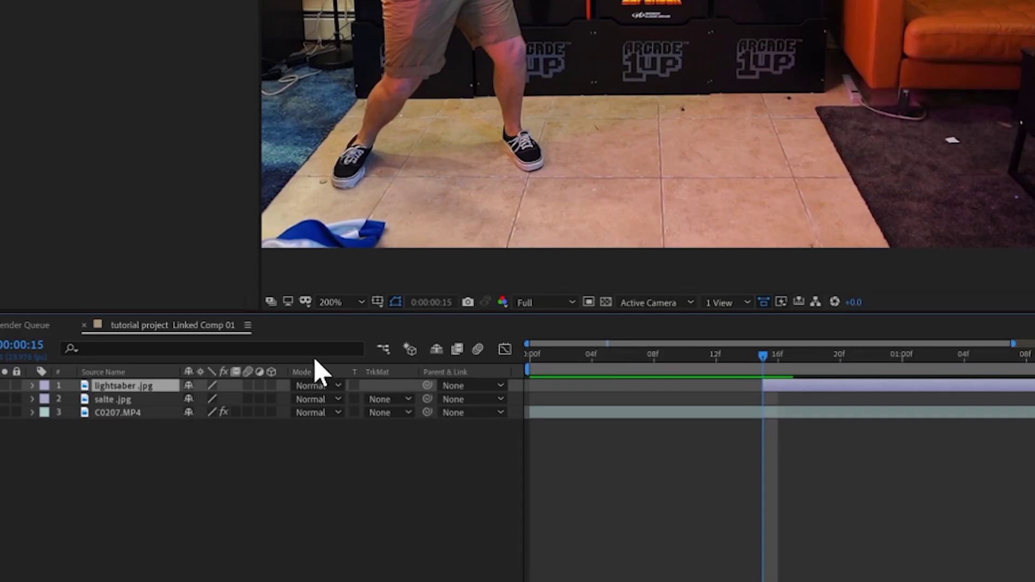
key("p")
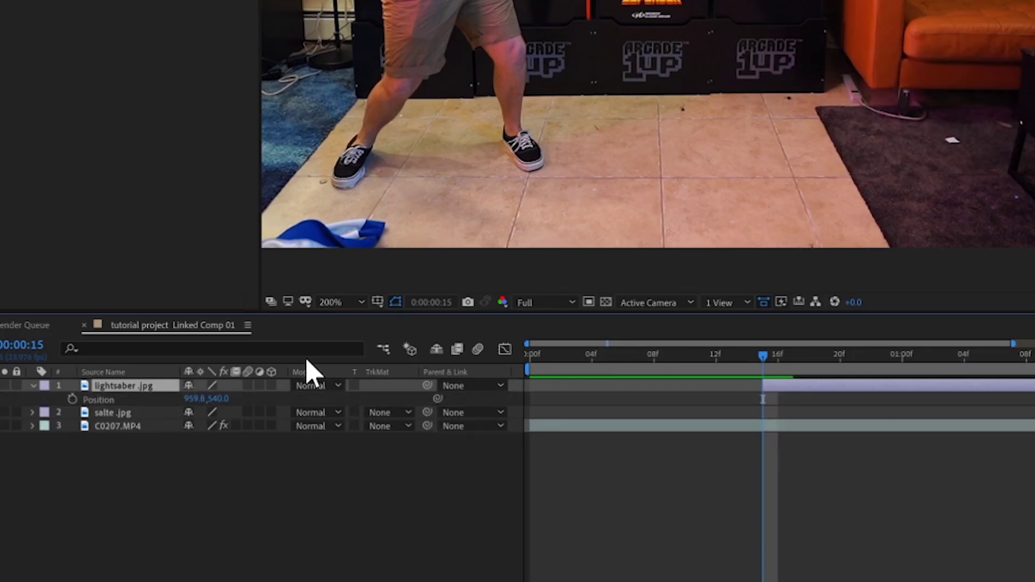
left_click(71, 399)
key("s")
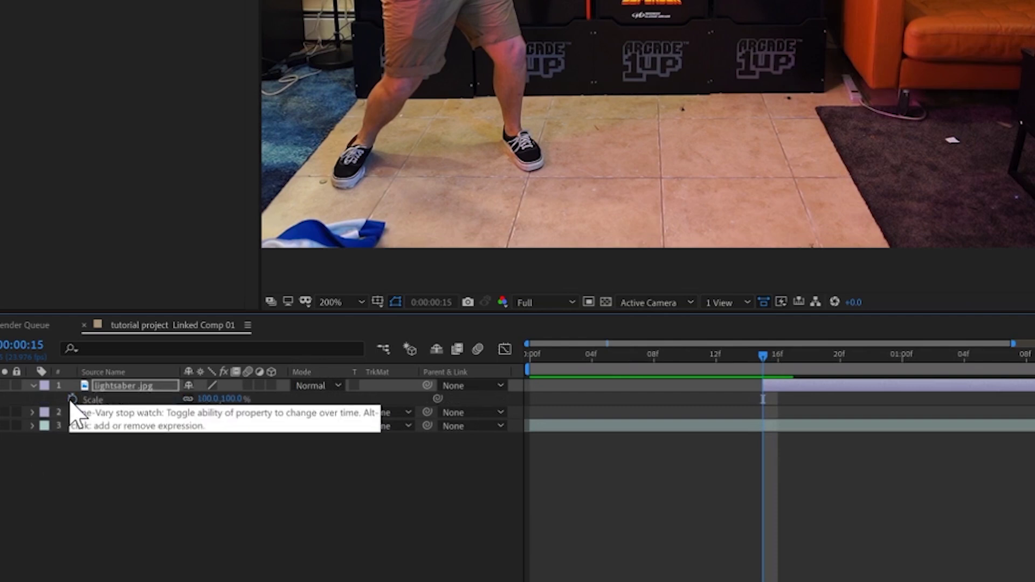
left_click(71, 400)
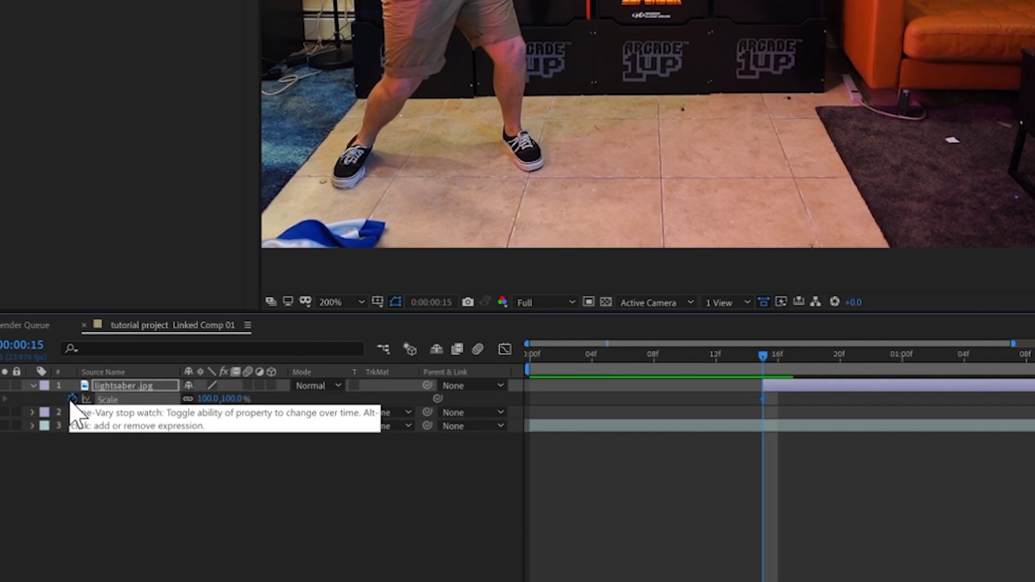
key("r")
left_click(72, 399)
key("u")
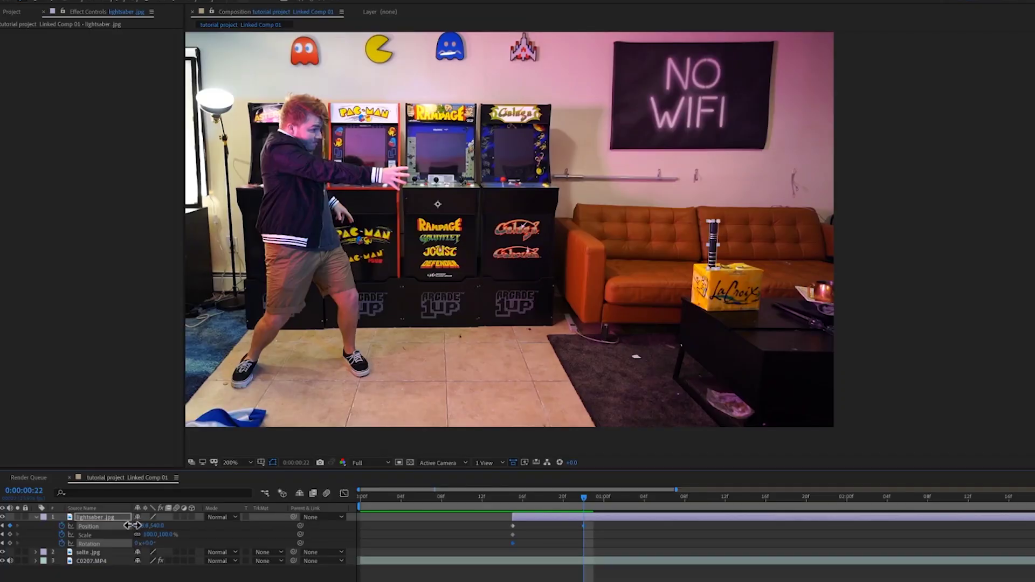
- At 0:00:00:22, keyframe the hilt's position at the man's outstretched hand and rotate it to fit his grip
left_click_drag(162, 527, 89, 509)
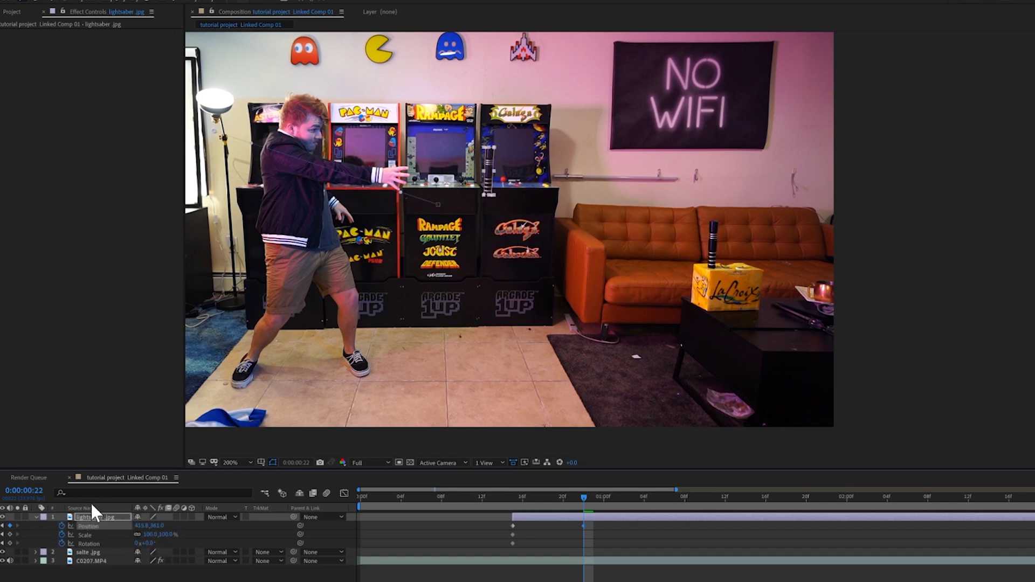
left_click_drag(143, 534, 54, 526)
left_click_drag(139, 526, 237, 564)
left_click_drag(148, 526, 156, 530)
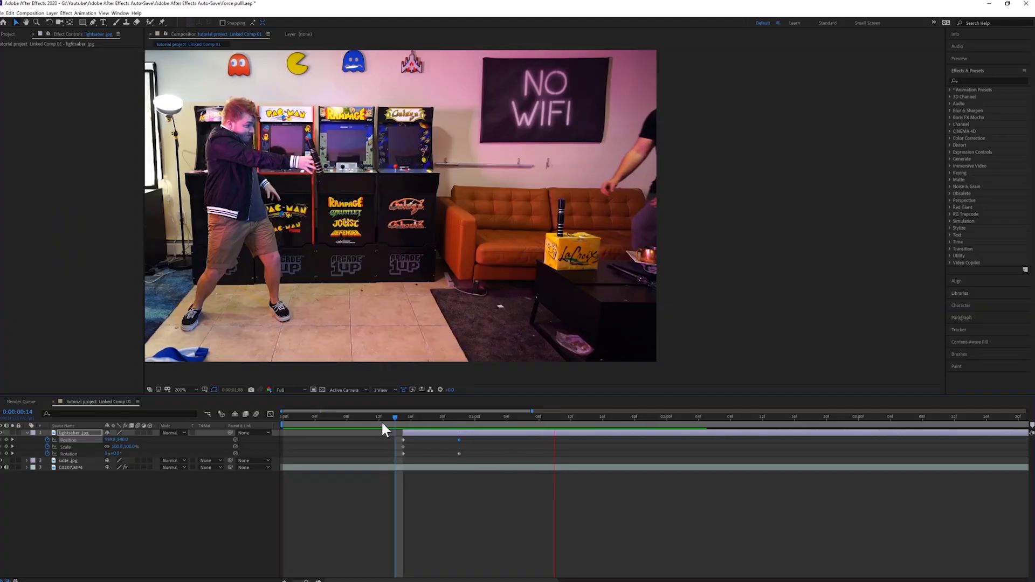
- Play back the hilt's flight from the box to the hand
left_click(382, 424)
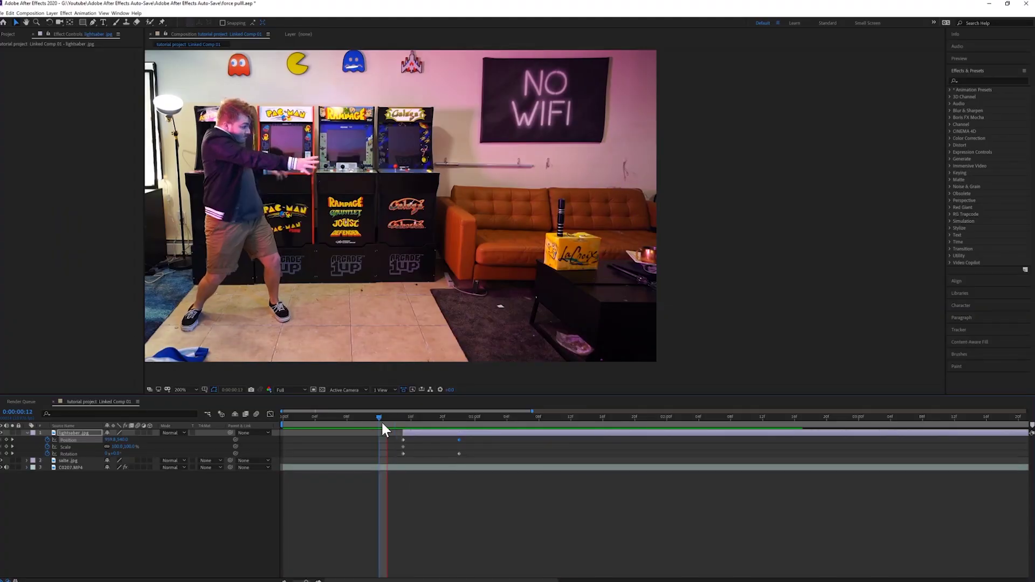
key("space")
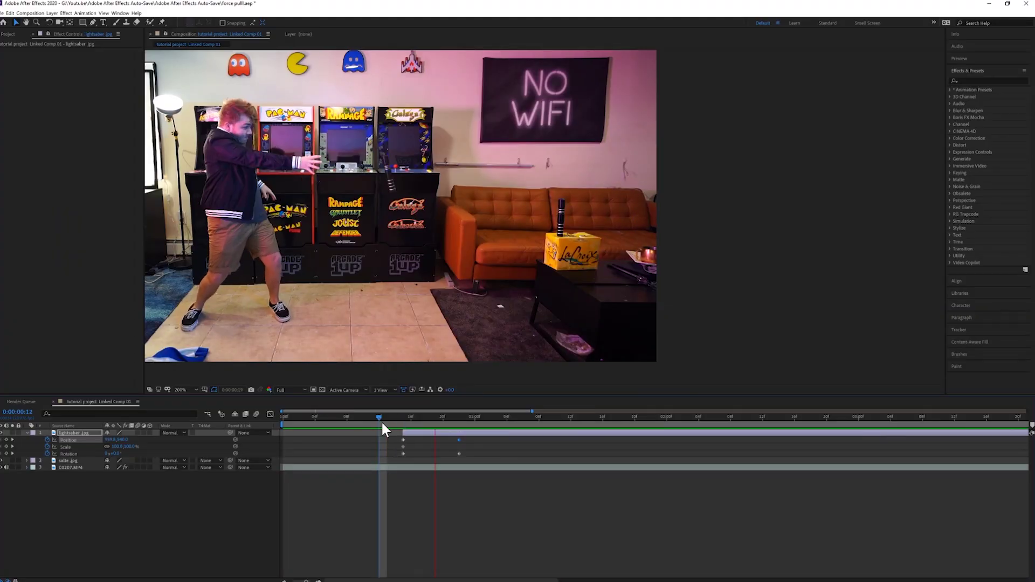
key("space")
- Enable motion blur for the lightsaber layer and play back the blurred flight
left_click_drag(390, 417, 416, 425)
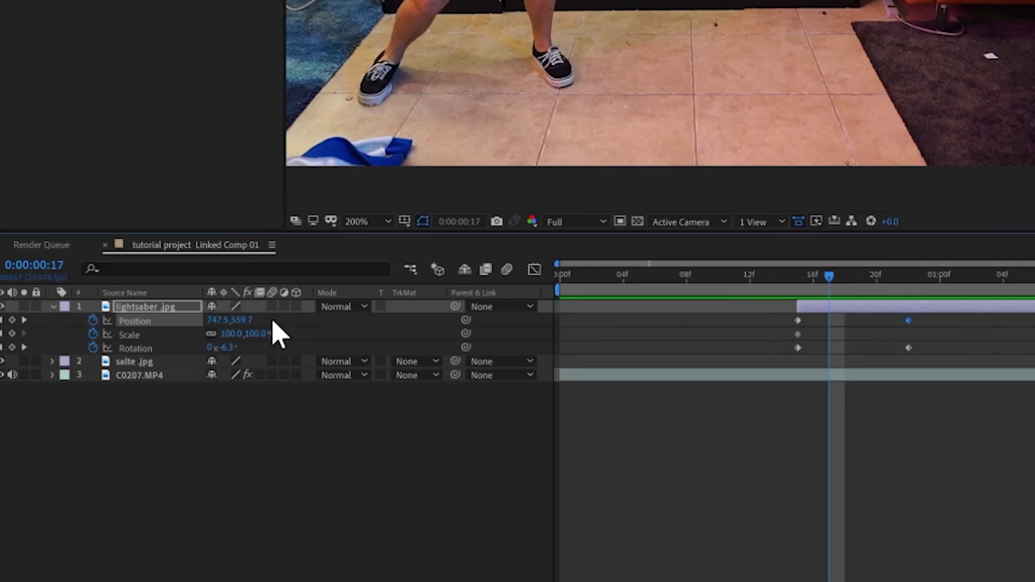
left_click(273, 306)
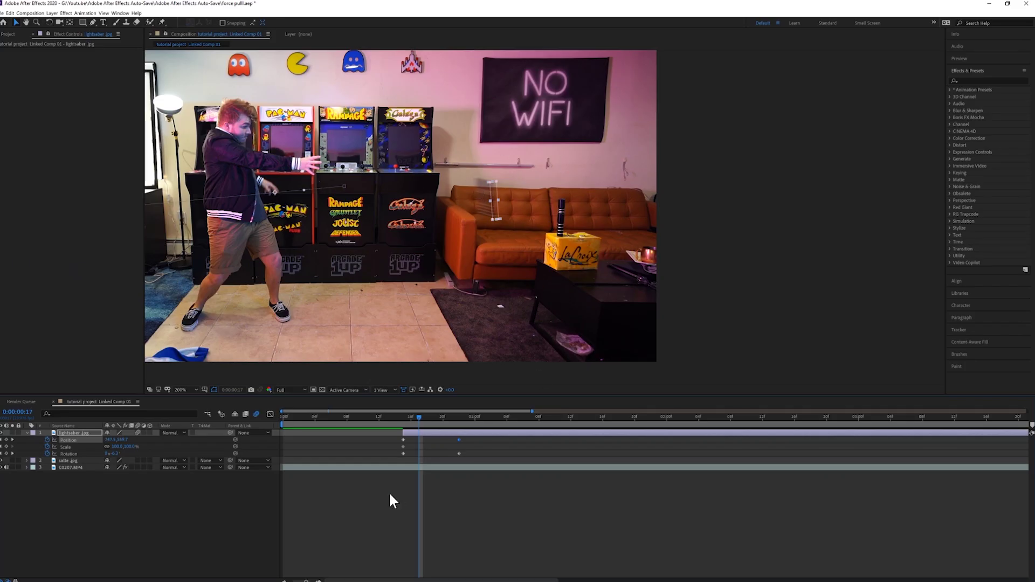
left_click(391, 418)
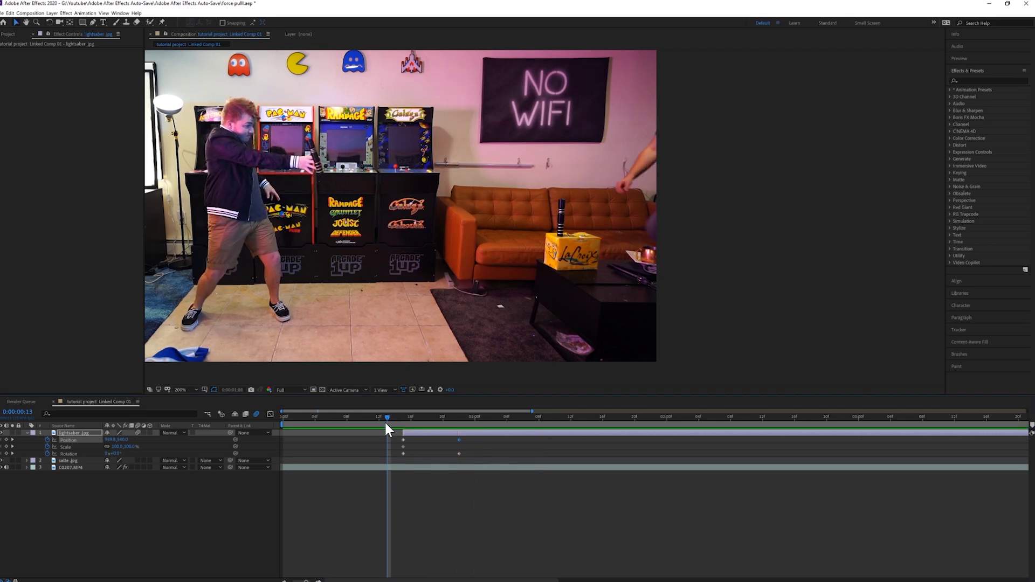
left_click(372, 421)
left_click(365, 422)
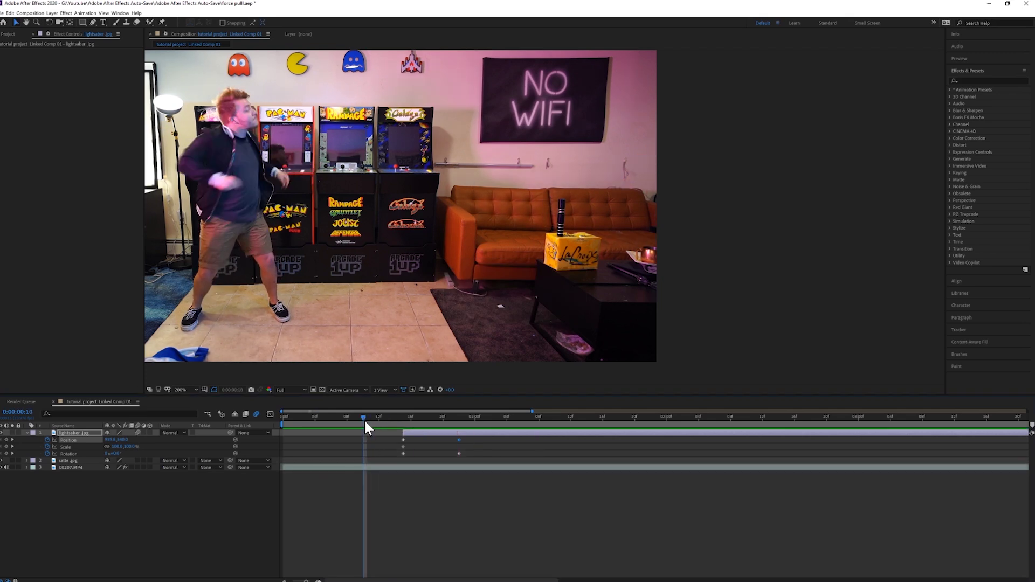
key("space")
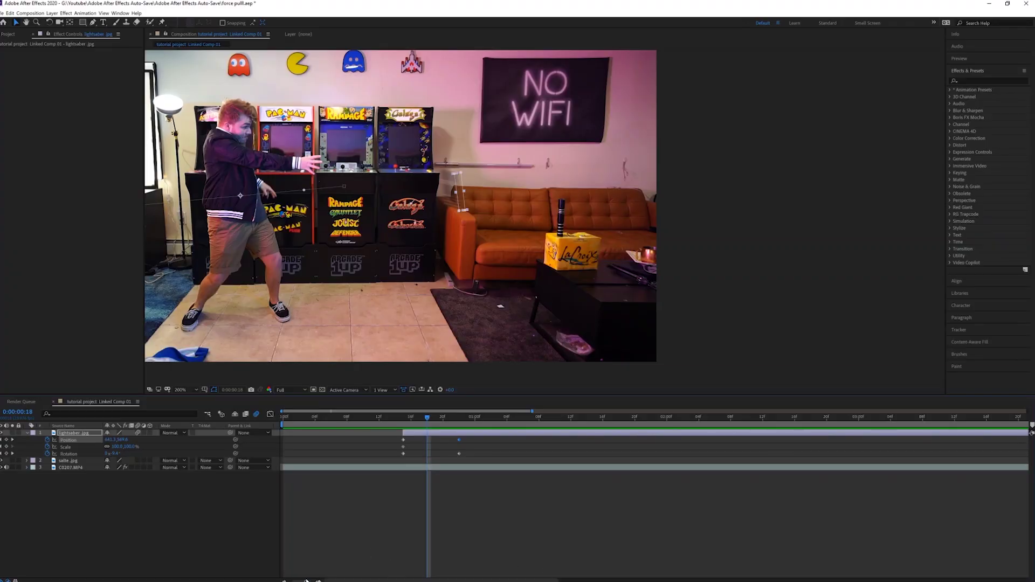
- Shift the salte still layer to start at 0:00:00:15 and place it above the lightsaber layer
left_click_drag(306, 581, 294, 580)
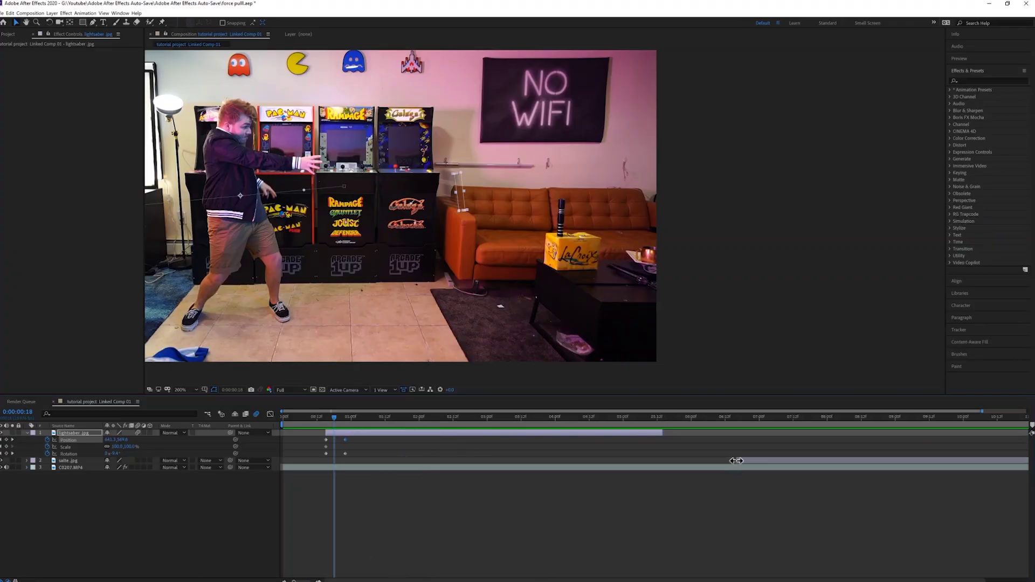
left_click_drag(745, 461, 331, 467)
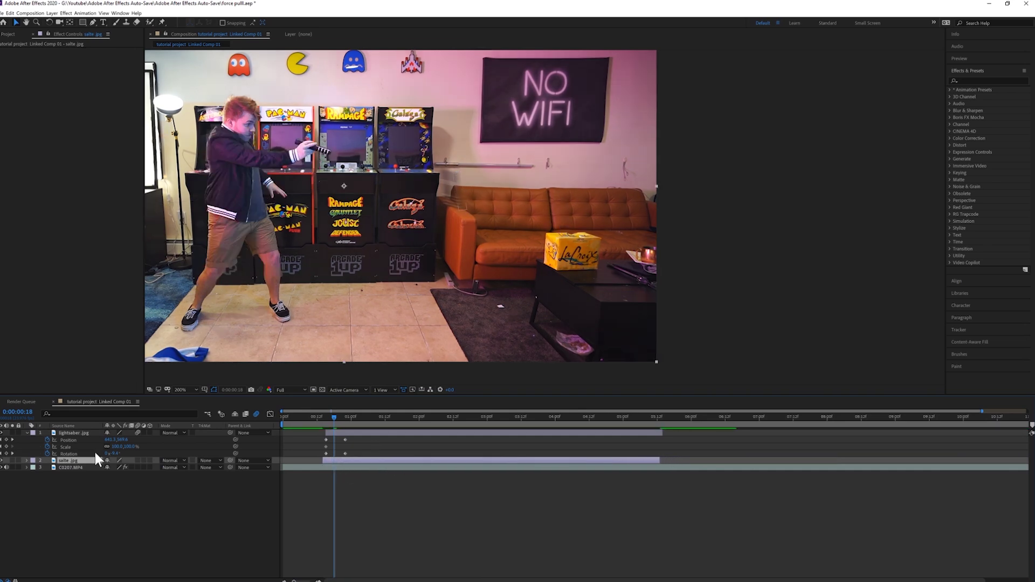
left_click_drag(295, 580, 318, 581)
left_click_drag(70, 461, 75, 428)
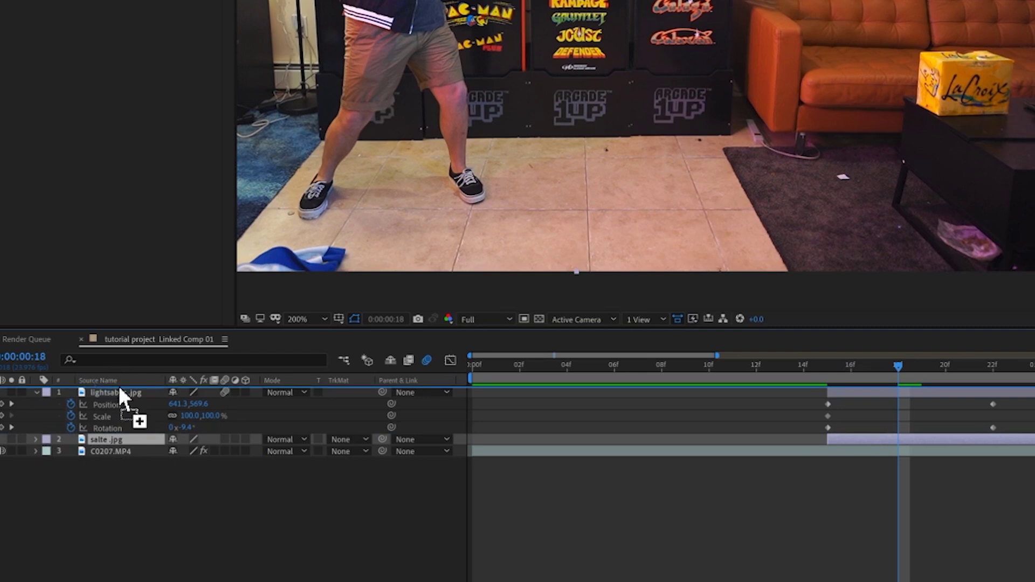
- At 0:00:00:15, draw a four-sided Pen tool mask on the salte still around the area above the LaCroix box
scroll(979, 85, "up", 1)
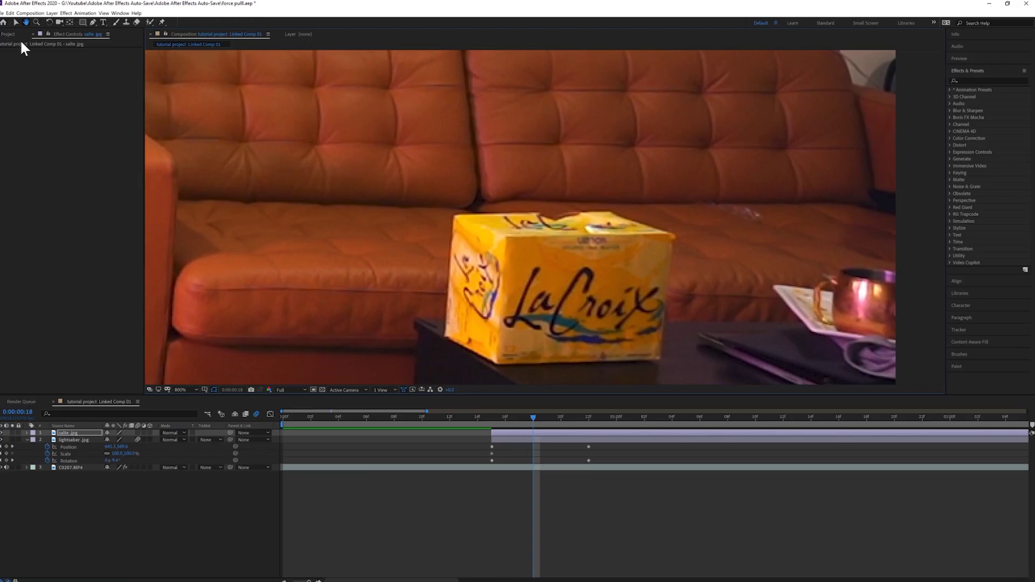
left_click(492, 420)
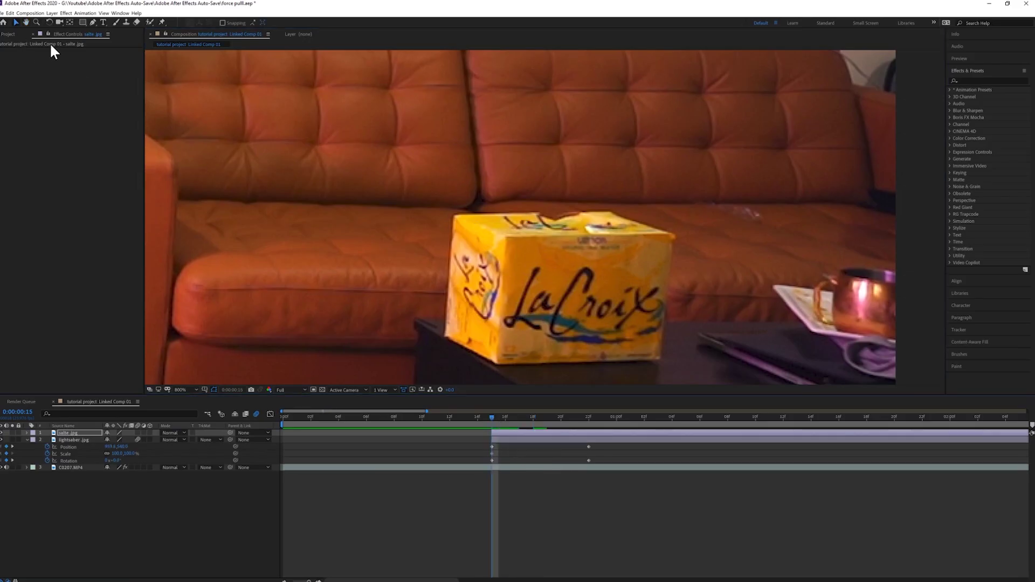
left_click(93, 22)
scroll(446, 216, "down", 1)
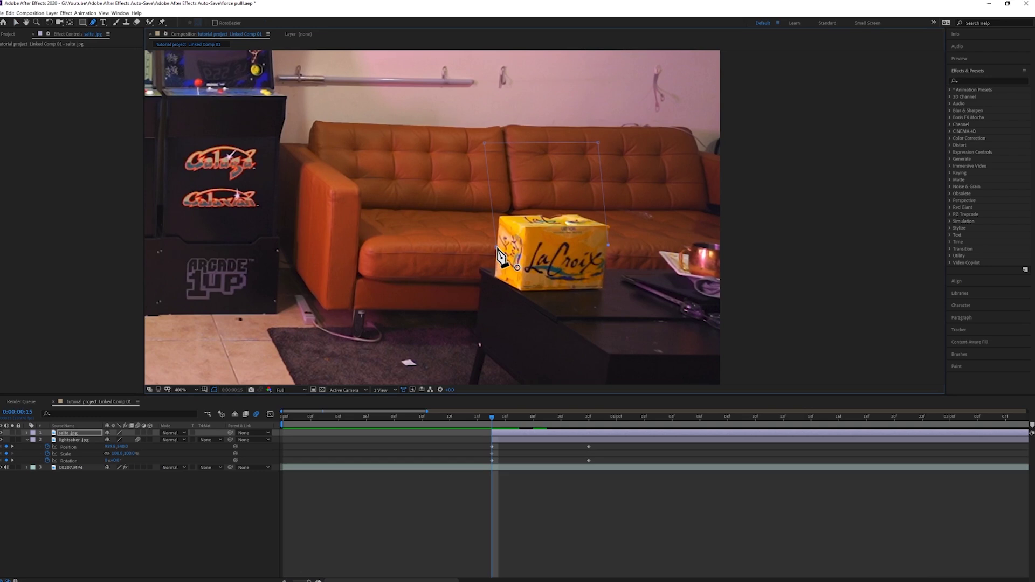
left_click(497, 250)
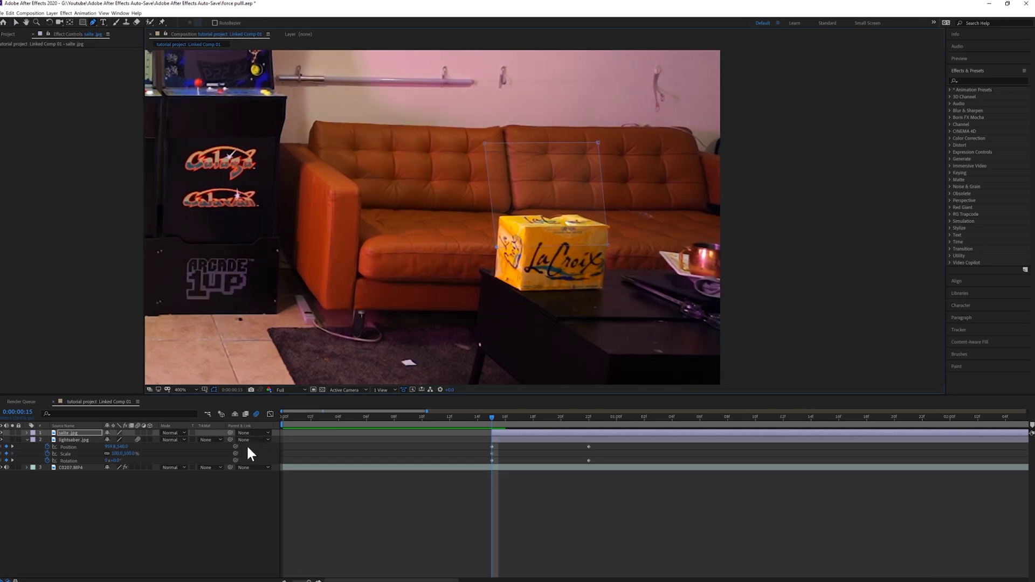
- Feather the salte still's mask and pull its upper corner on the couch side inward
key("m")
key("m")
left_click_drag(113, 454, 122, 453)
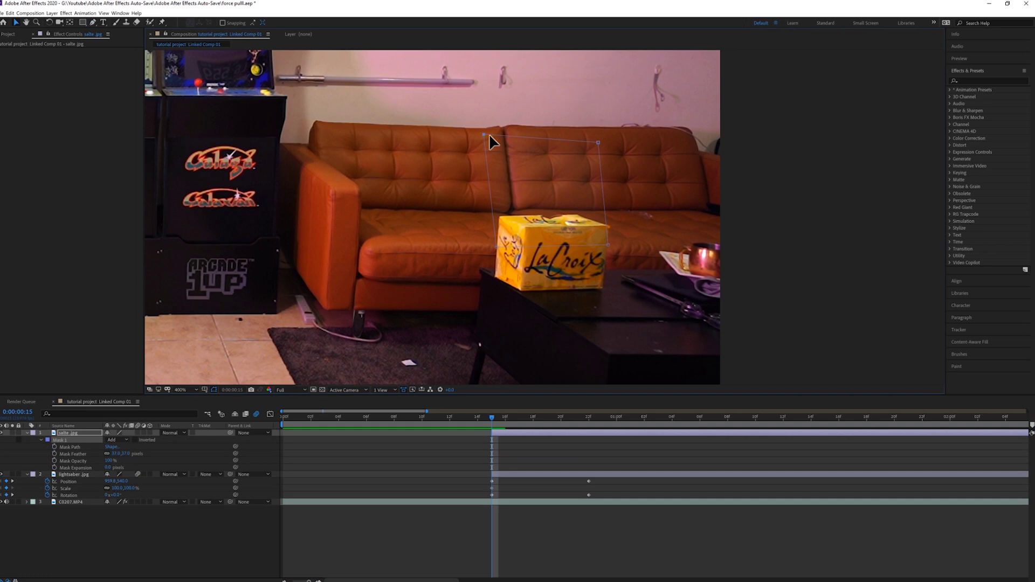
left_click_drag(596, 142, 526, 138)
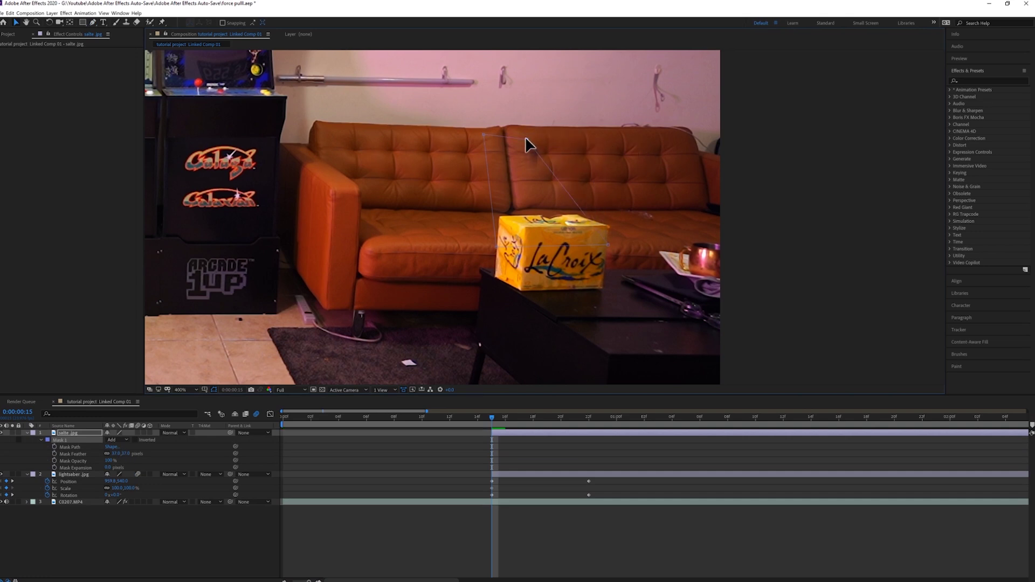
key("/")
- Place the salte still layer below the lightsaber layer and collapse both layers' properties
left_click_drag(69, 434, 74, 485)
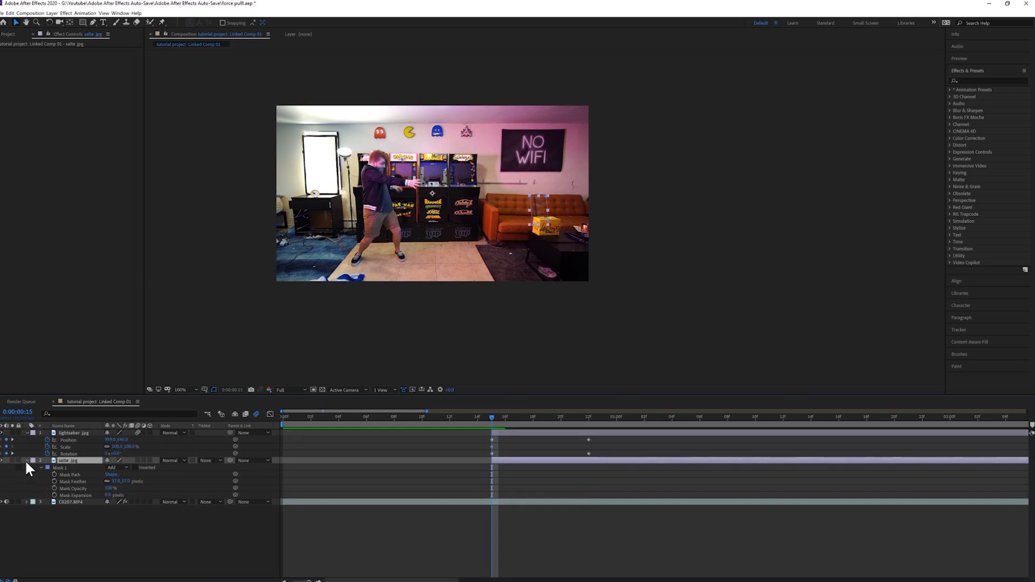
left_click(26, 461)
left_click(26, 431)
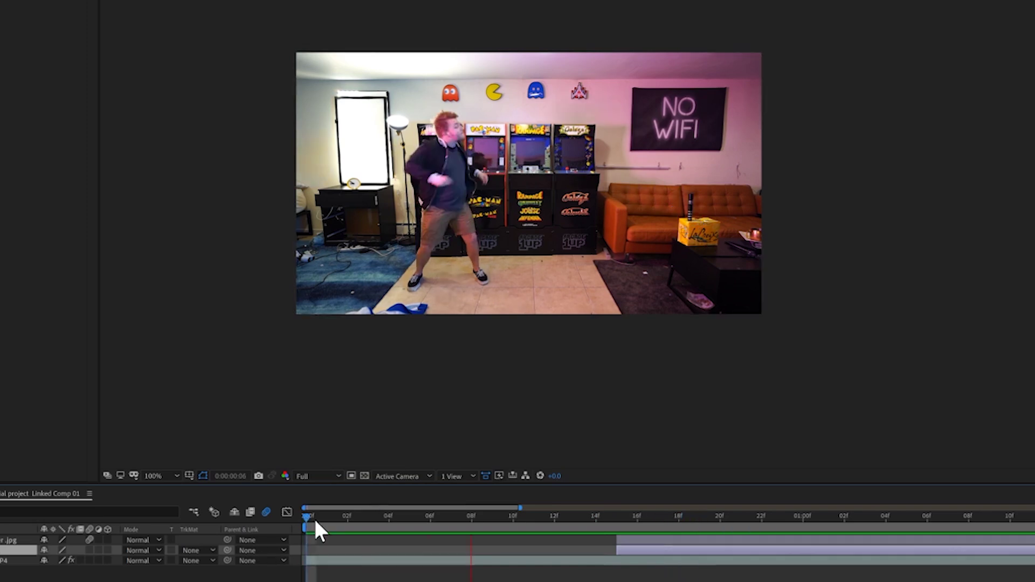
- Save the project, split all layers at 0:00:00:22, and delete the lightsaber and salte pieces after that frame
left_click_drag(320, 521, 647, 528)
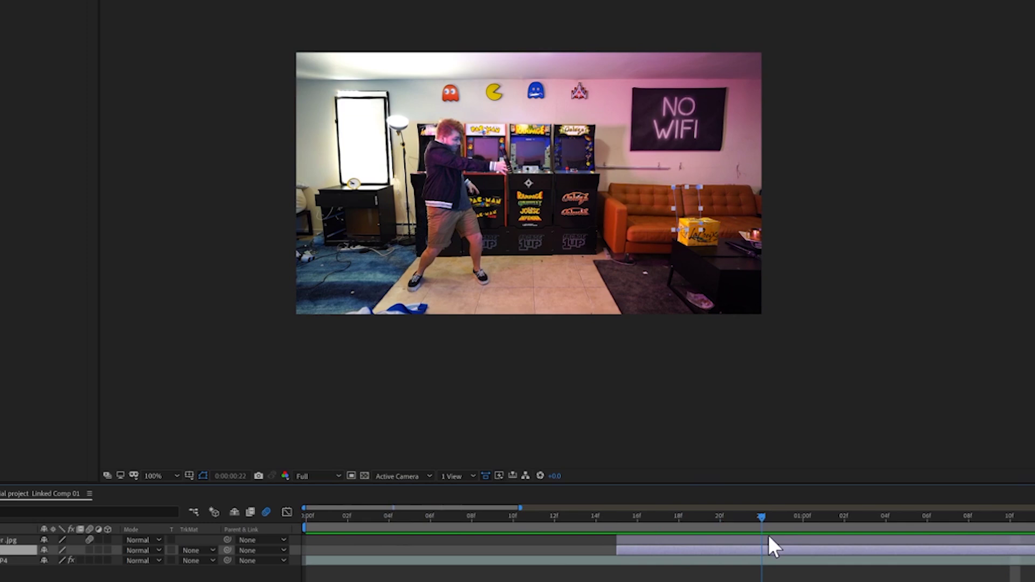
key("ctrl+s")
left_click(766, 572)
left_click_drag(749, 542, 745, 564)
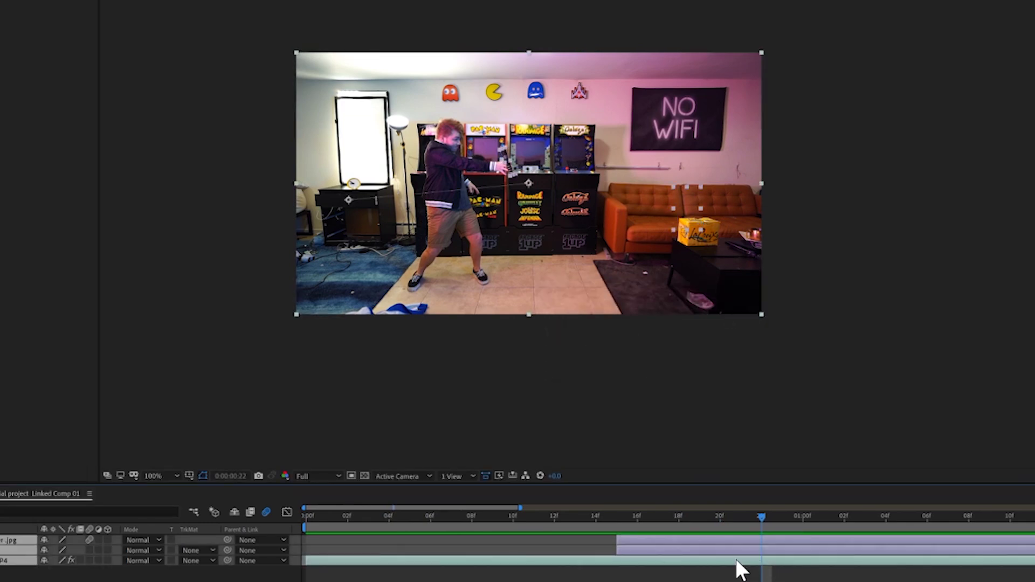
key("ctrl+shift+d")
left_click(803, 561)
key("Delete")
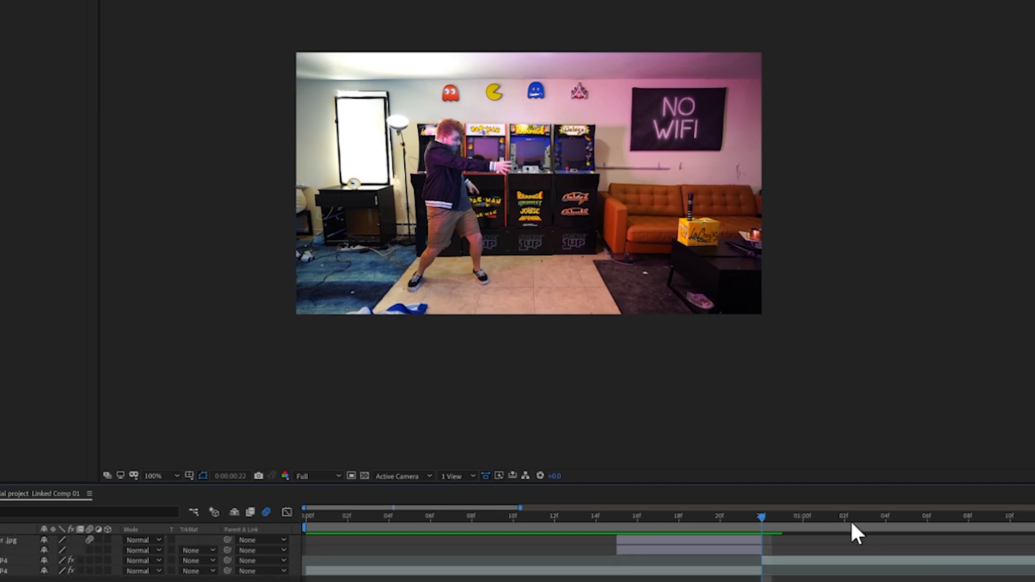
- Slip the second C0207.MP4 piece to footage of the man holding the real hilt and start it at 0:00:00:22
key("space")
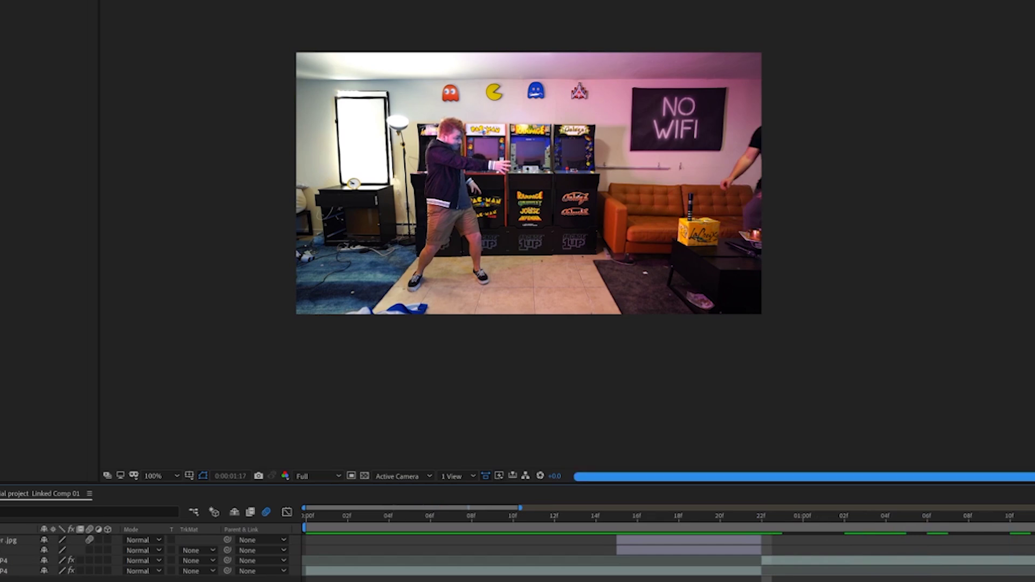
left_click_drag(802, 571, 771, 568)
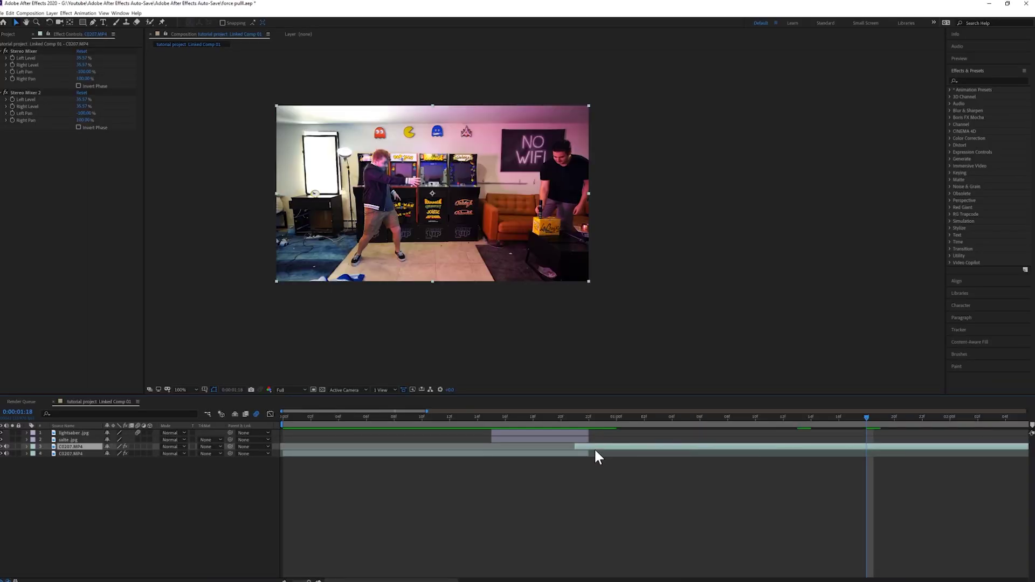
mouse_move(763, 445)
left_mouse_down()
mouse_move(749, 453)
mouse_move(773, 452)
left_mouse_up()
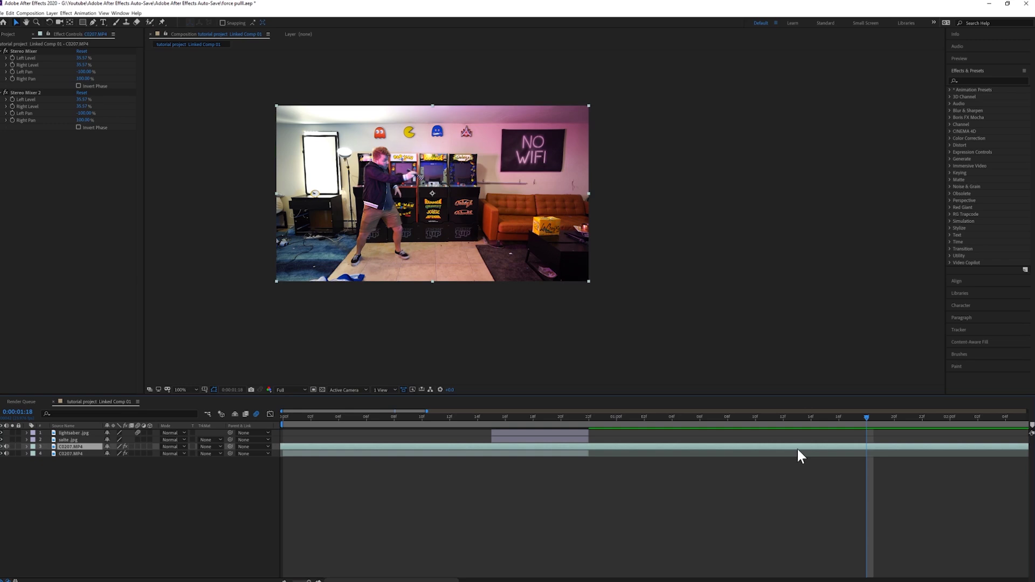
left_click_drag(798, 448, 605, 446)
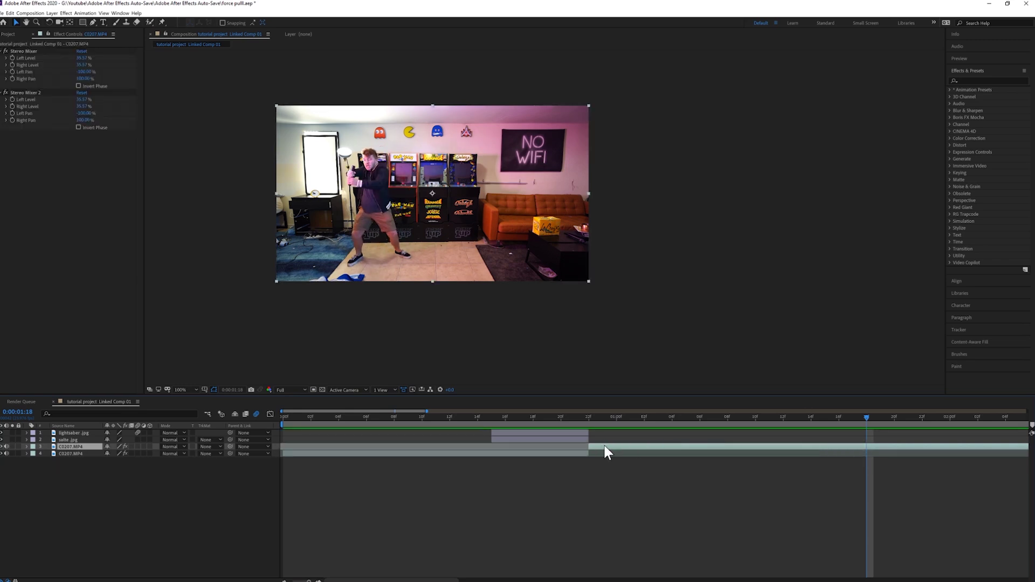
- Play back the cut from the flying hilt to the man holding it, including from the composition's start
mouse_move(562, 416)
left_mouse_down()
mouse_move(603, 419)
mouse_move(547, 419)
left_mouse_up()
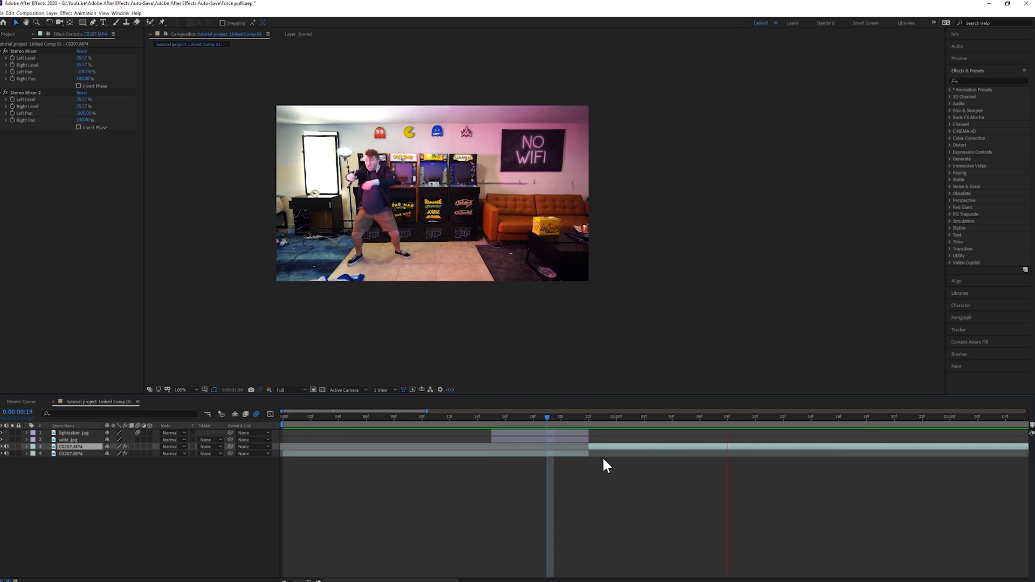
left_click(434, 418)
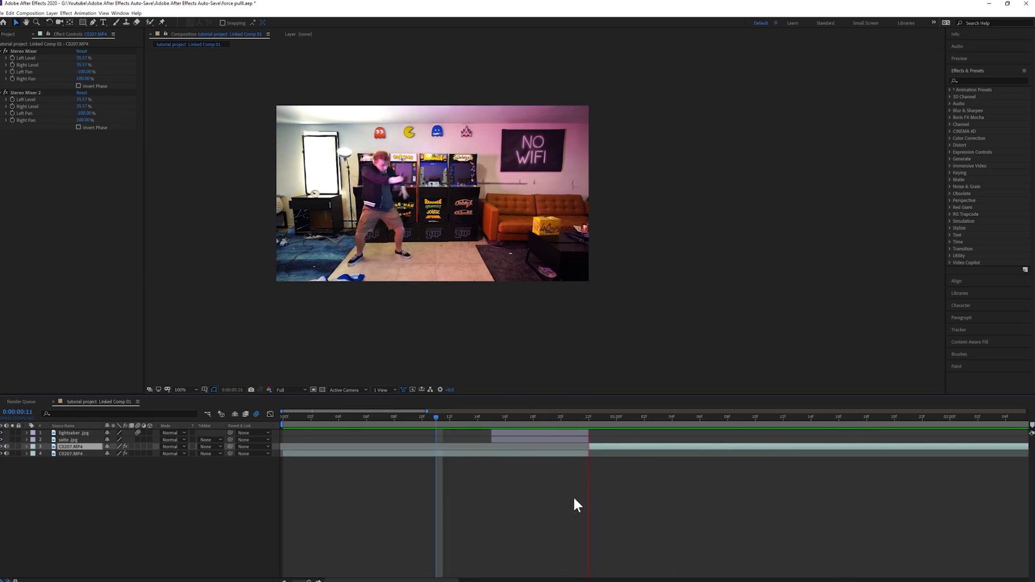
left_click(279, 424)
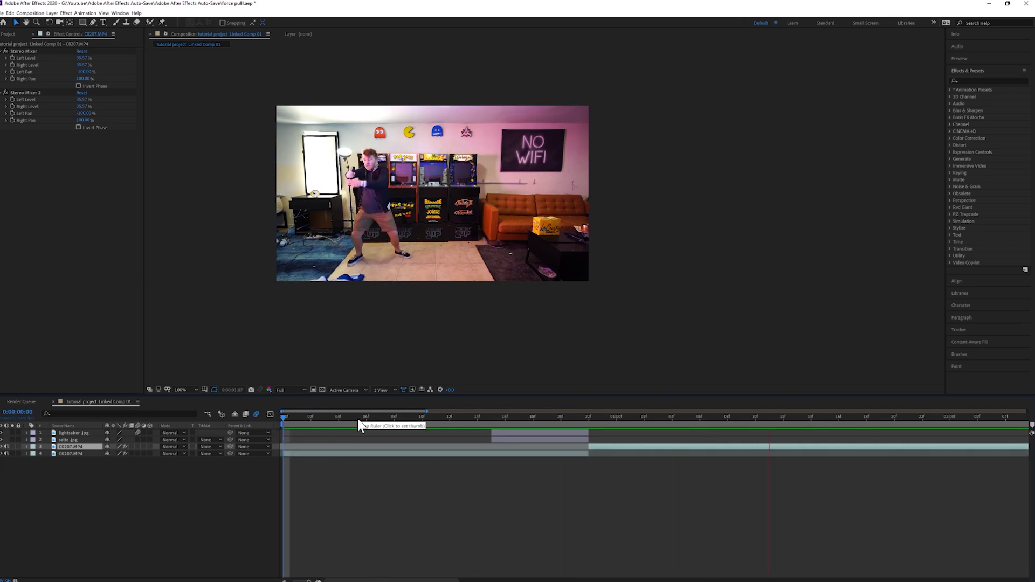
left_click(303, 415)
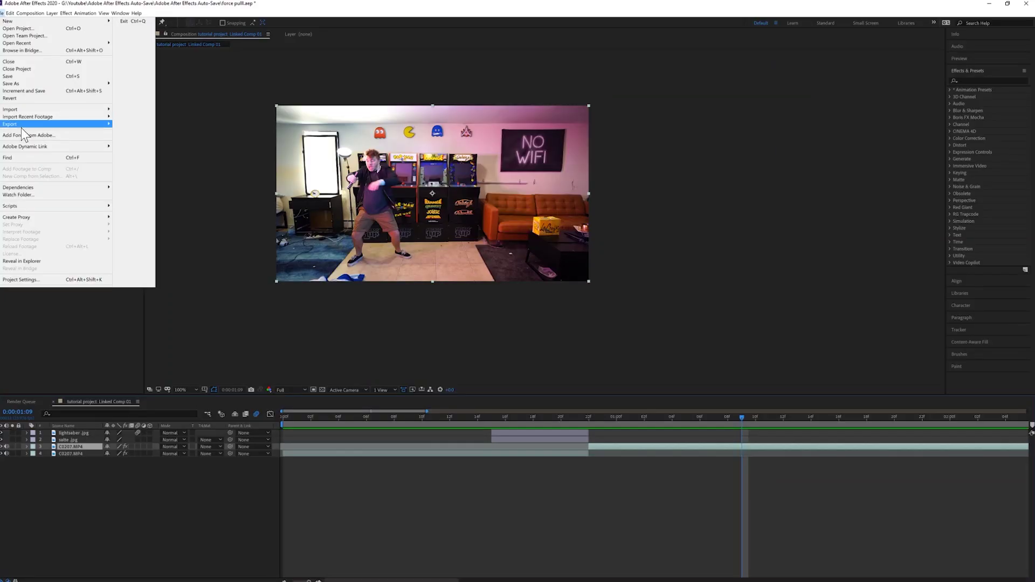
- Add the composition to the render queue and set its output format to QuickTime
mouse_move(21, 127)
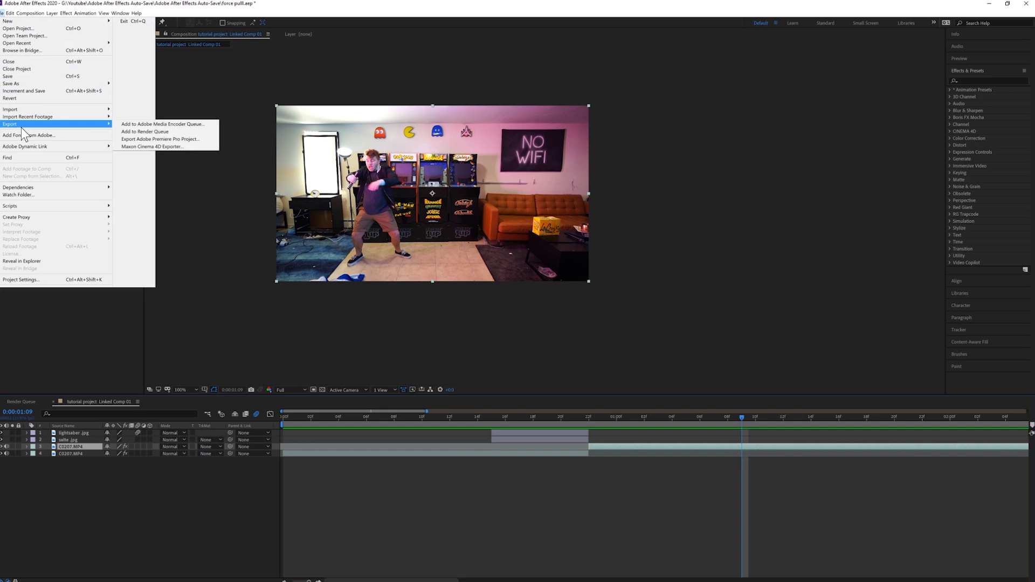
left_click(183, 130)
left_click(63, 456)
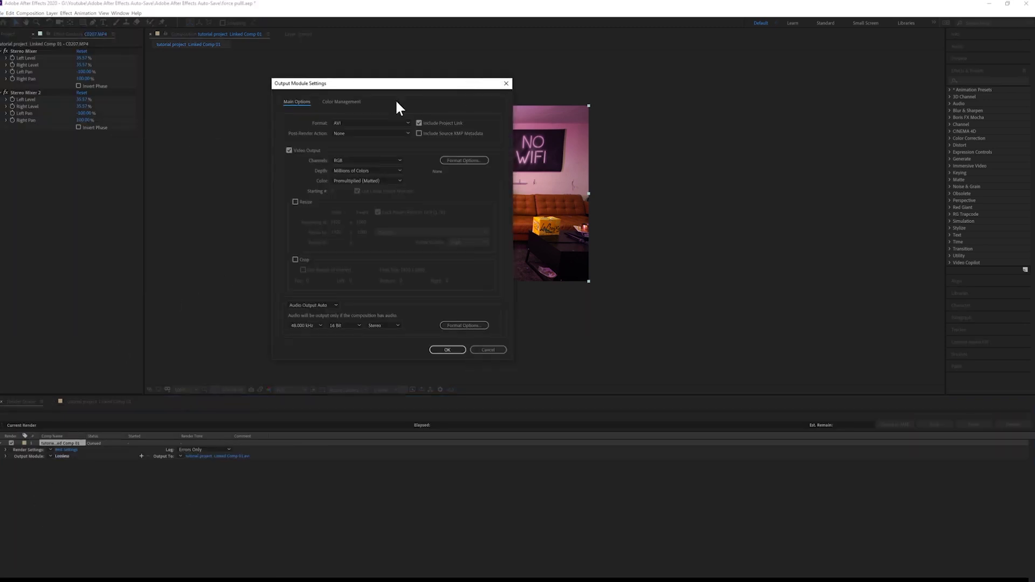
left_click(357, 123)
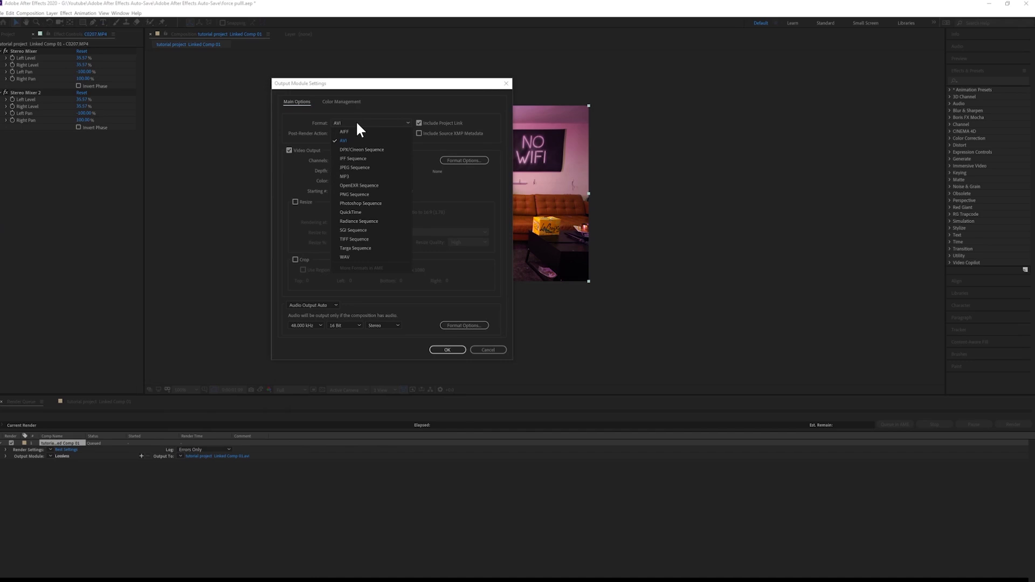
left_click(370, 212)
left_click(447, 349)
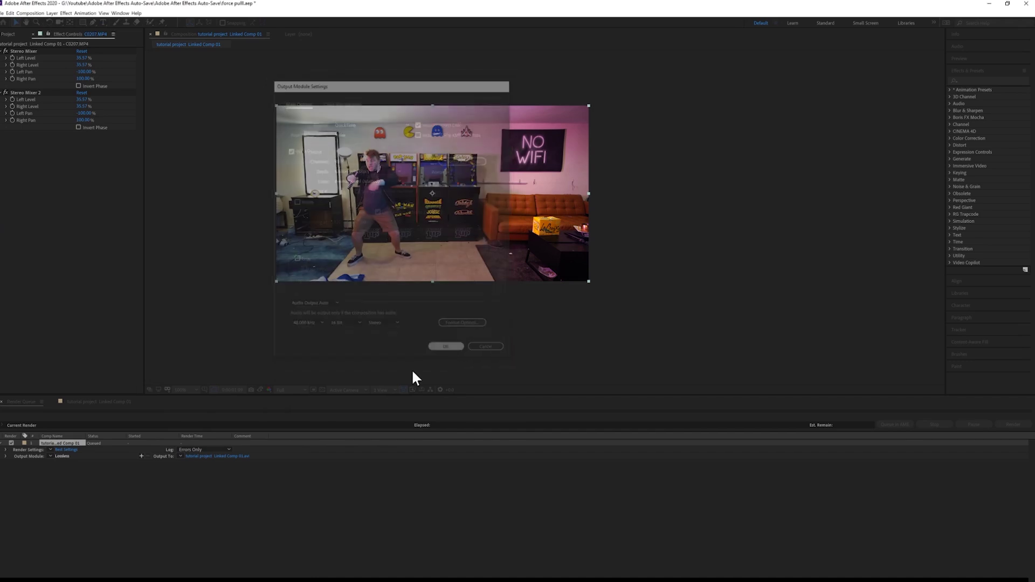
- Name the render output file "force pull lightsaber" and save it in the Youtube folder
left_click(204, 457)
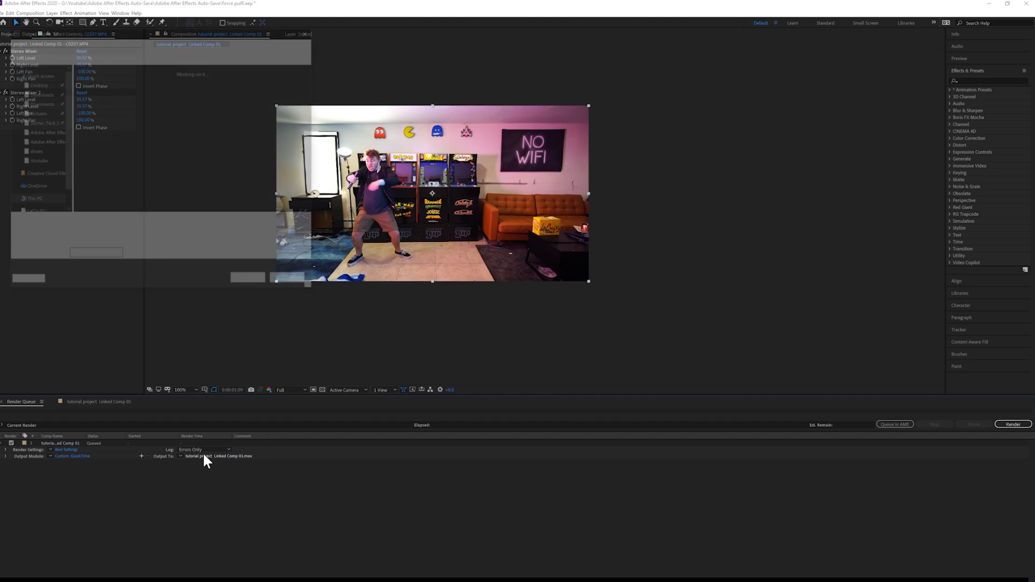
type("force pull lightsaber")
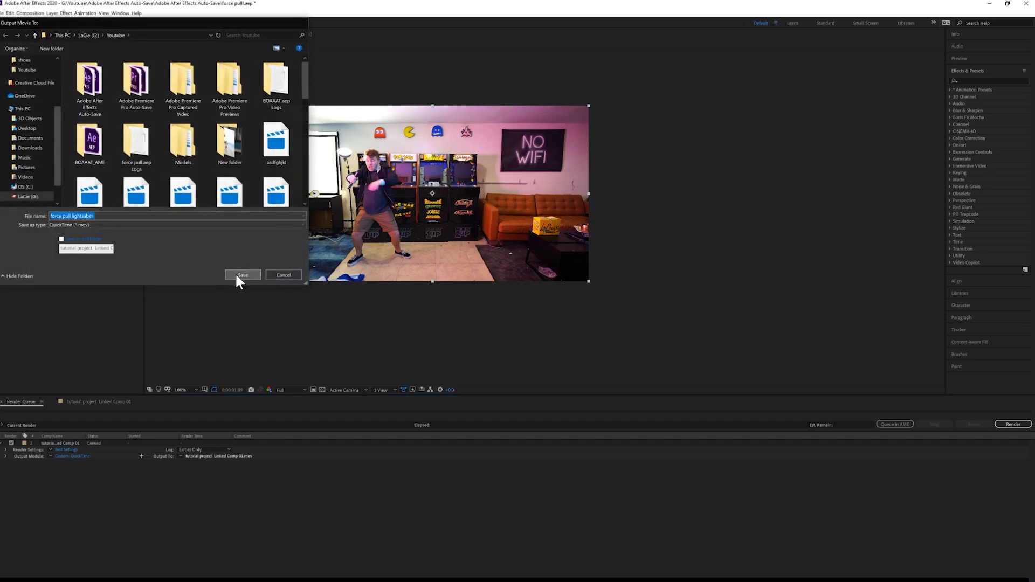
left_click(239, 276)
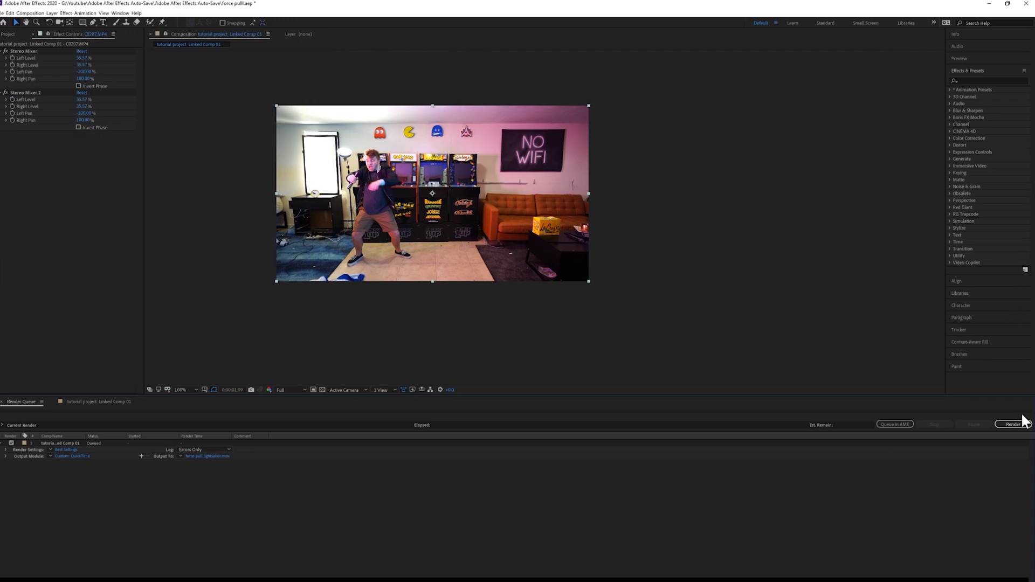